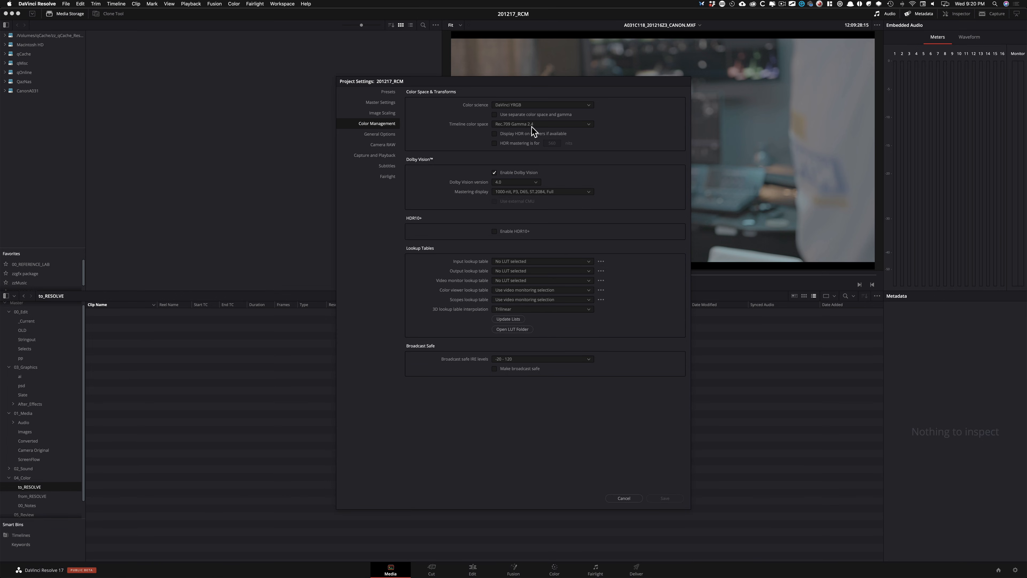
Step: Close the project settings without saving and import the four camera clips from Finder into the to_RESOLVE bin
key("super+Tab")
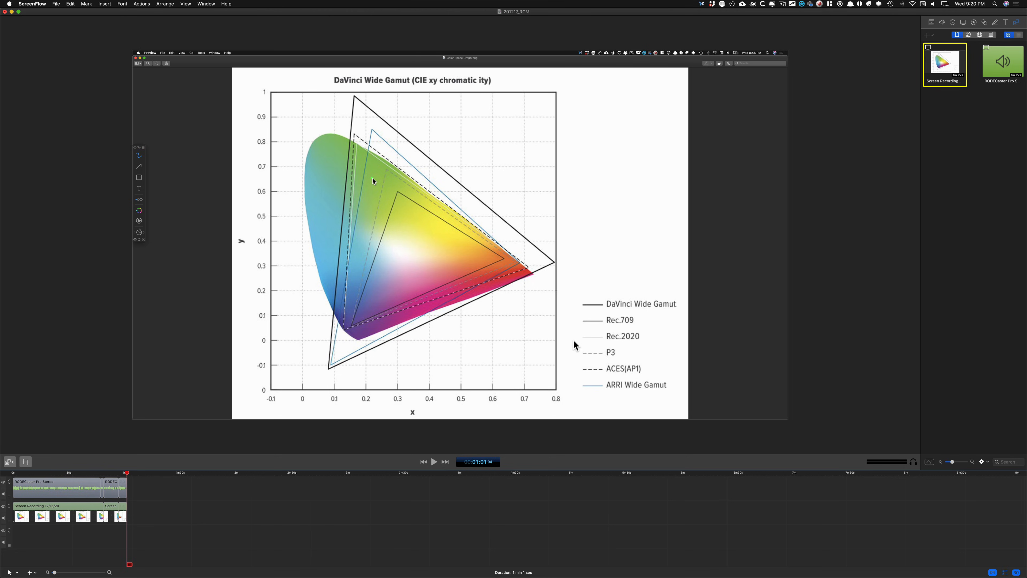
key("super+Tab")
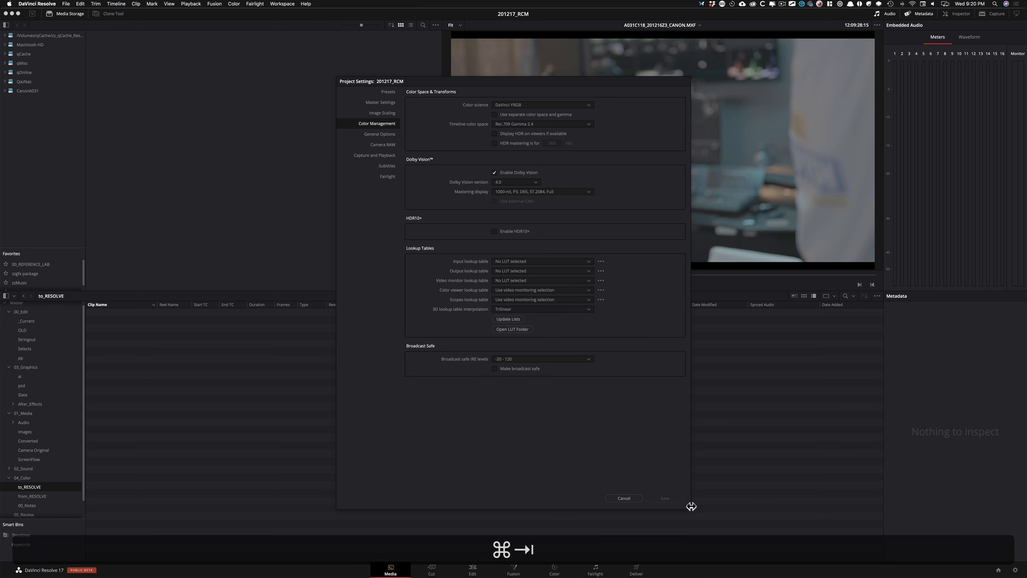
left_click(607, 500)
key("super+Tab")
key("super+Tab")
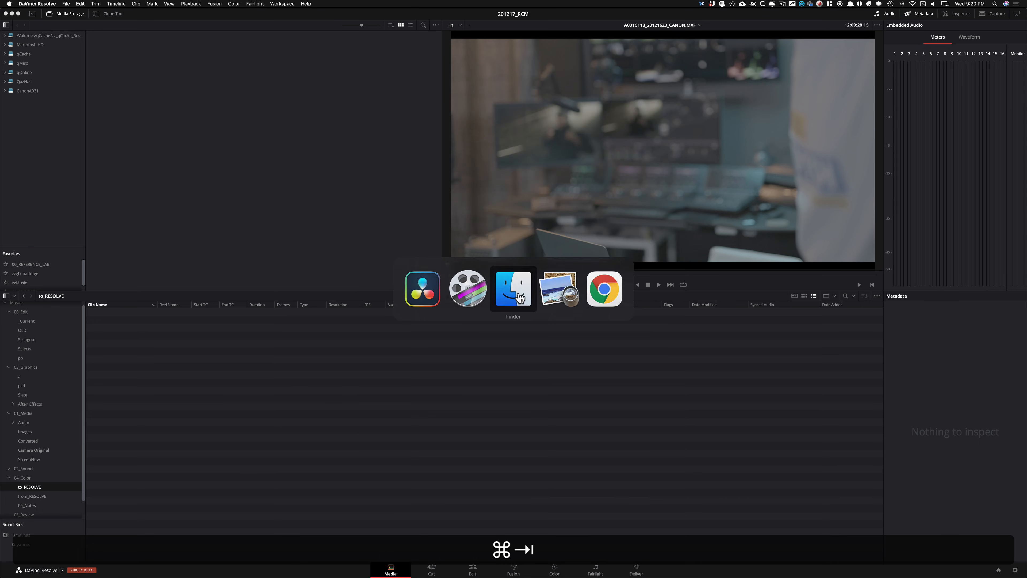
left_click_drag(713, 164, 228, 441)
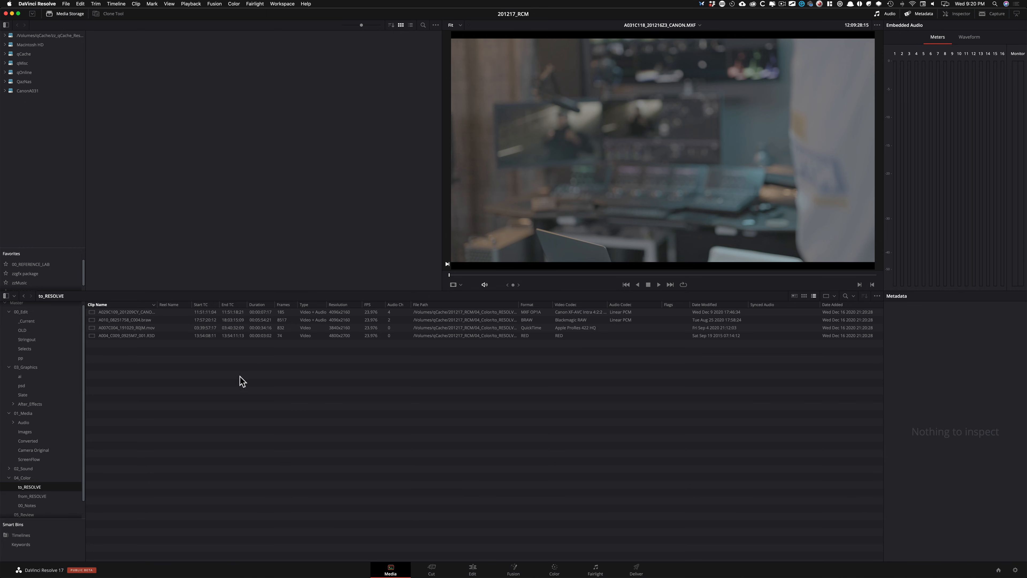
Step: Select the four imported clips and show the full length of the Grade timeline on the Edit page
left_click_drag(117, 368, 173, 266)
left_click(481, 569)
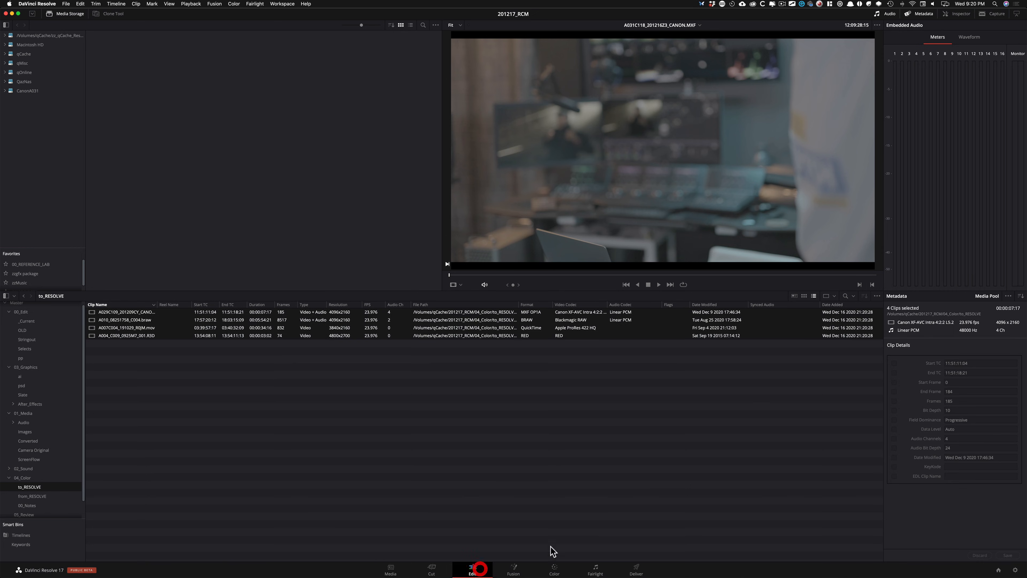
left_click(583, 301)
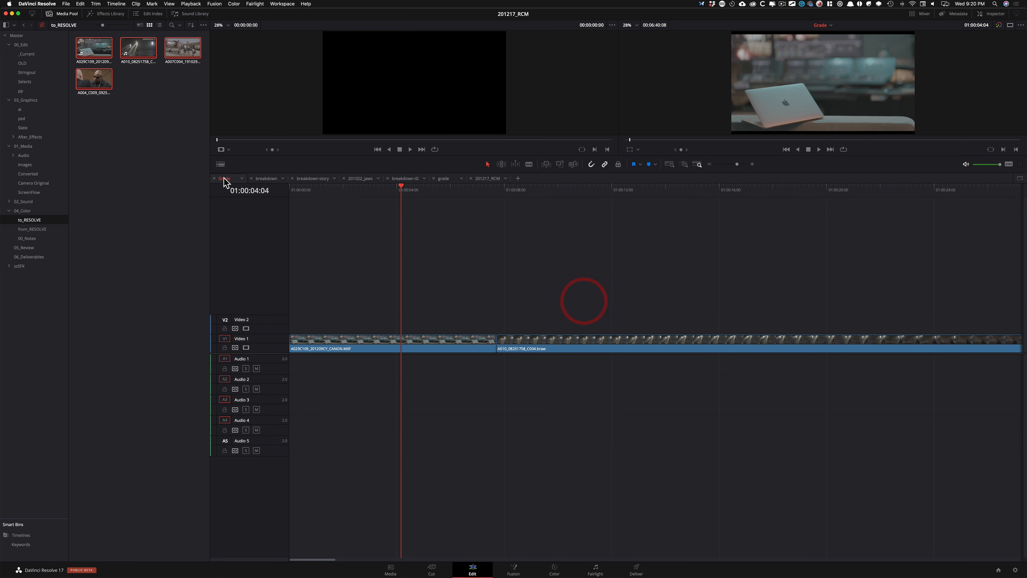
left_click(463, 259)
key("i")
key("1")
key("1")
key("1")
key("1")
key("1")
key("2")
key("2")
key("2")
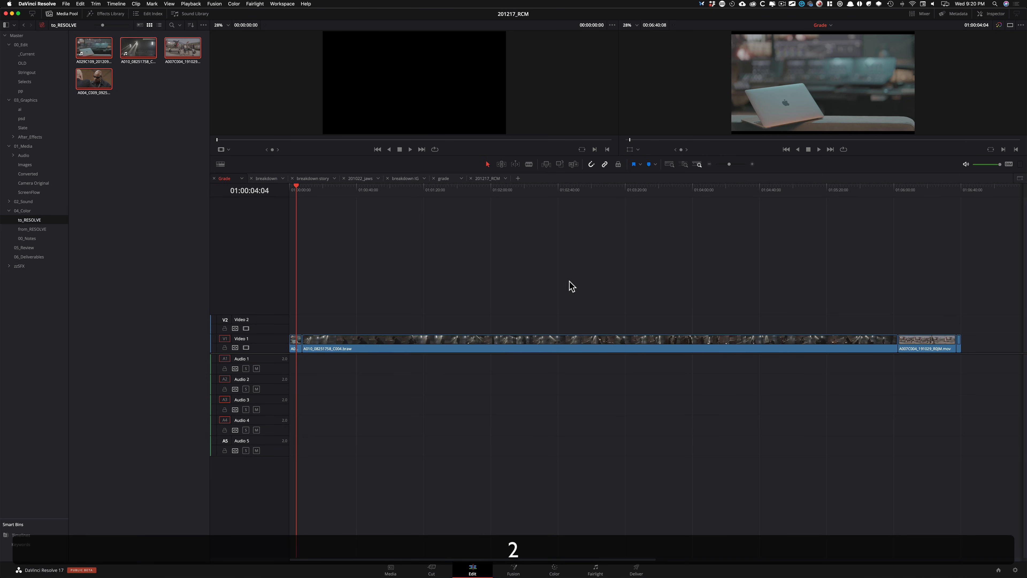
key("2")
Step: Place the playhead at 01:00:03:00 in the Canon clip of the Grade timeline and switch to the Color page
left_click_drag(393, 190, 466, 196)
key("1")
key("1")
key("2")
left_click_drag(335, 191, 330, 194)
left_click(554, 569)
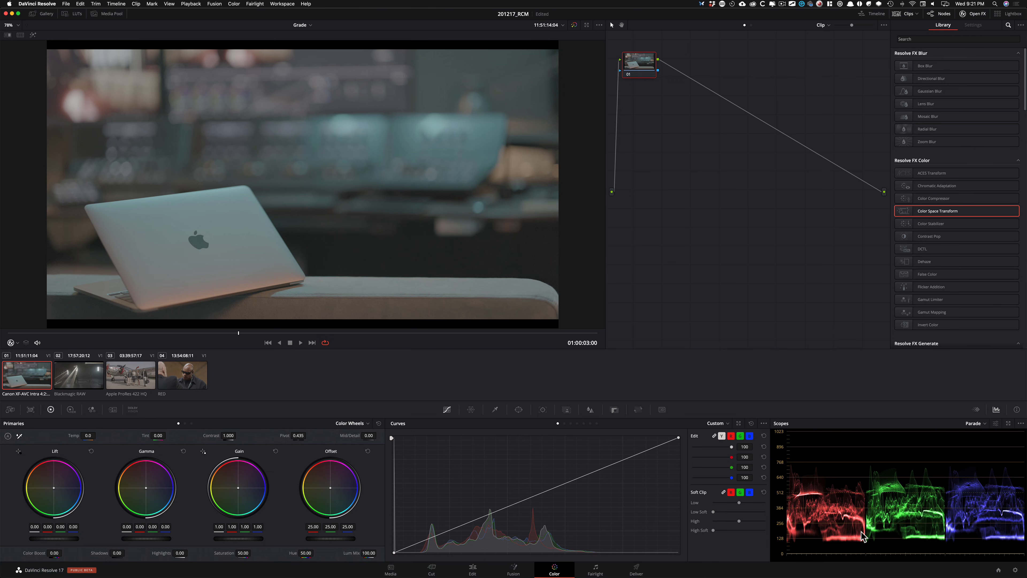
Step: Review the Apple ProRes, Blackmagic RAW and RED clips and check the RED clip's Camera Raw settings
left_click(137, 376)
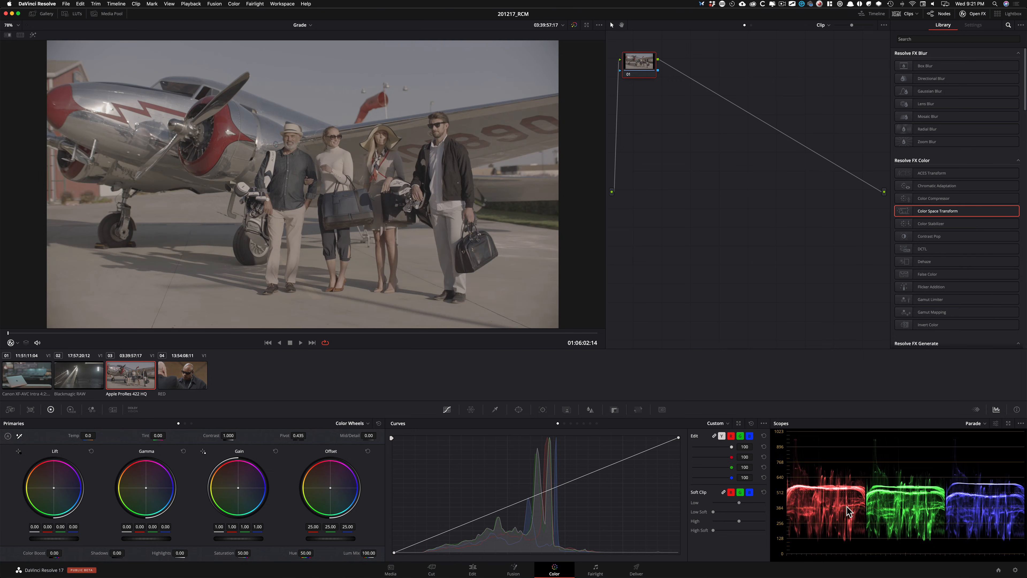
left_click(91, 376)
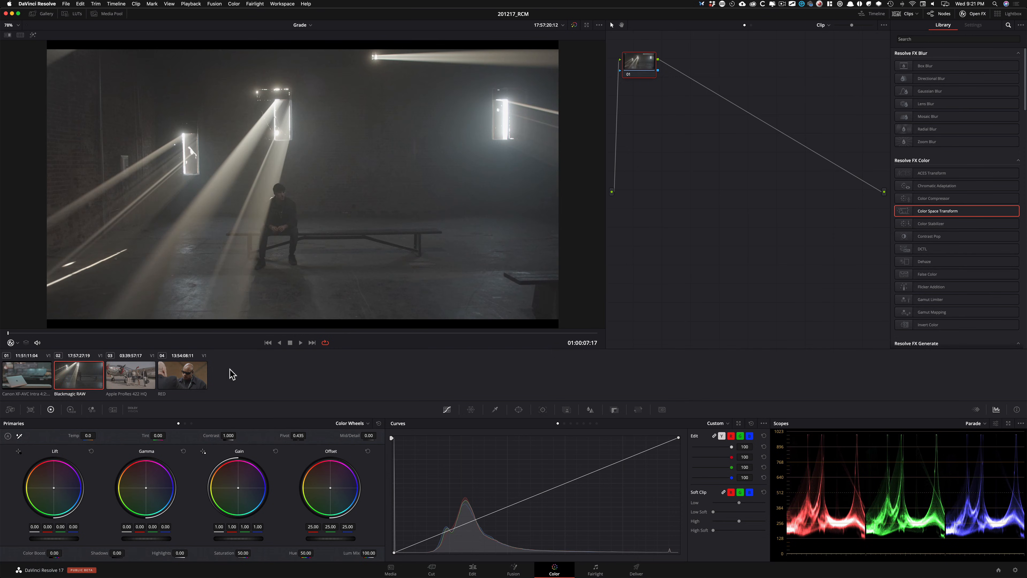
left_click(197, 380)
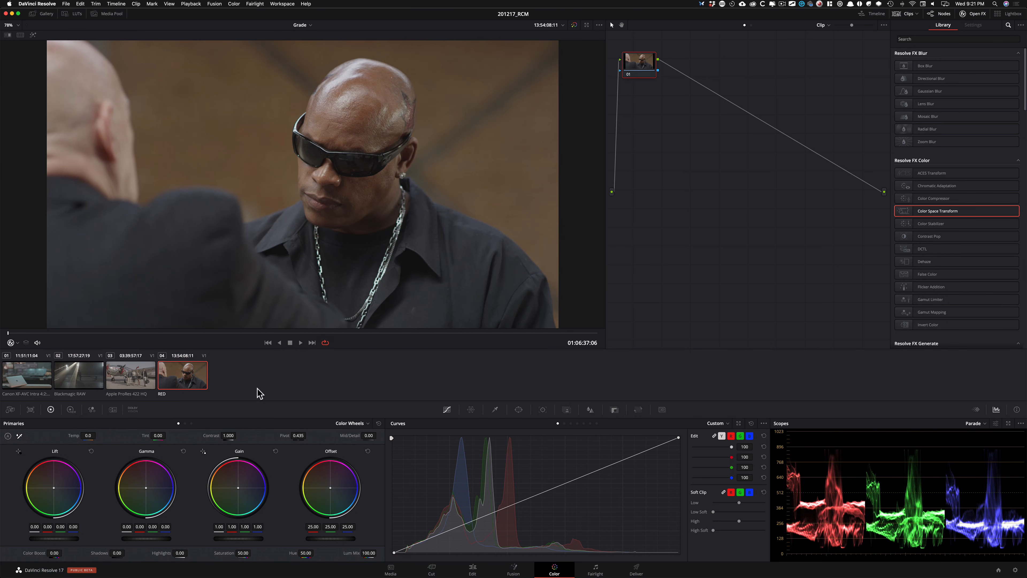
left_click(10, 410)
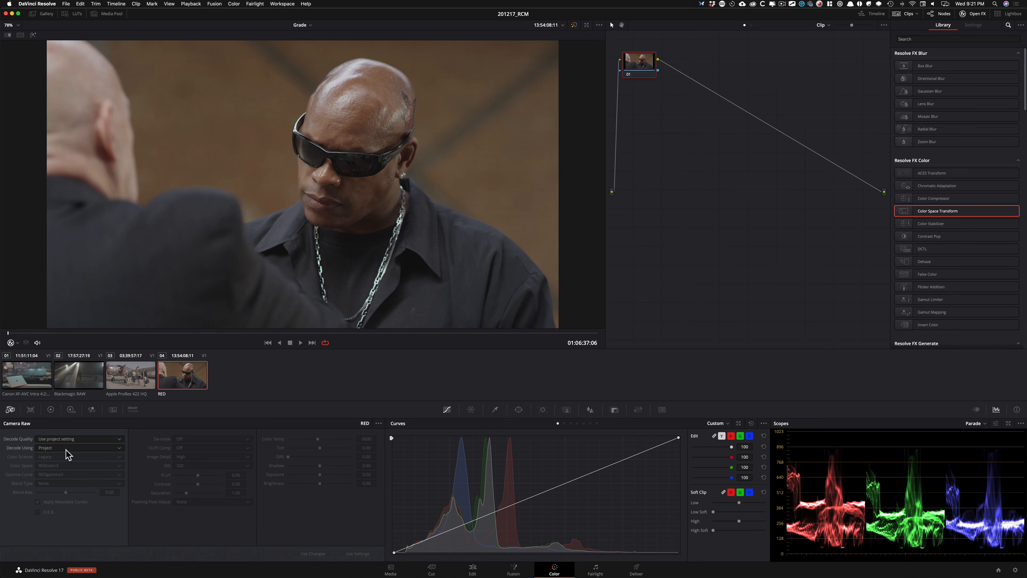
left_click(51, 409)
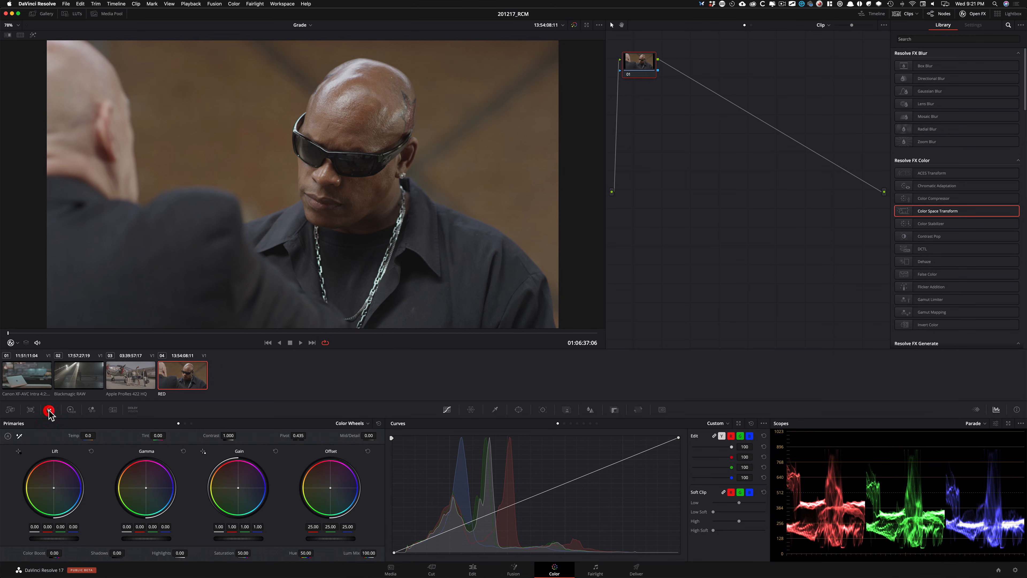
Step: Reposition the Canon and ProRes clips' nodes and apply the Arri Alexa to Rec709 LUT to the ProRes clip
left_click(25, 377)
left_click_drag(650, 64, 689, 195)
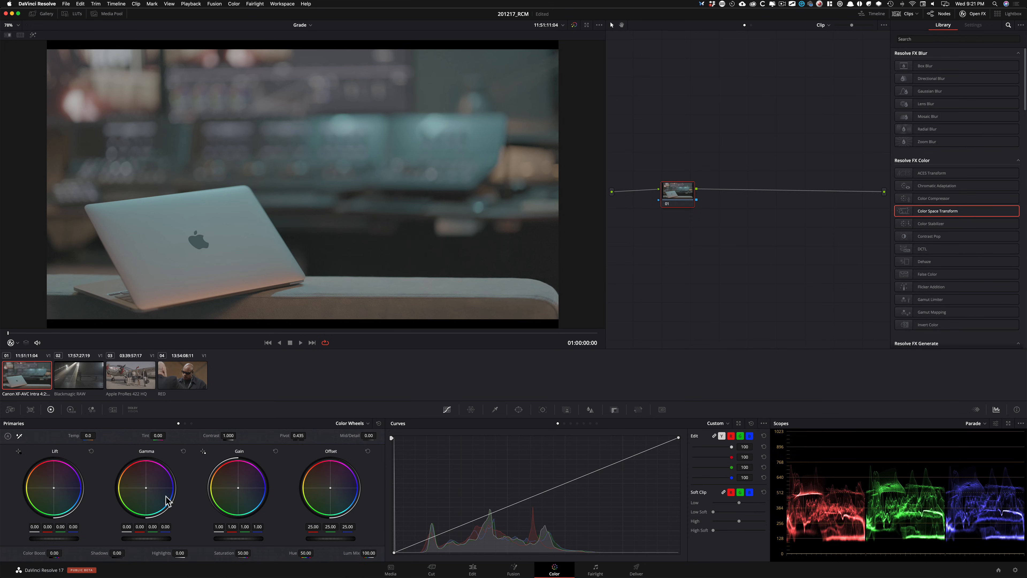
left_click(74, 14)
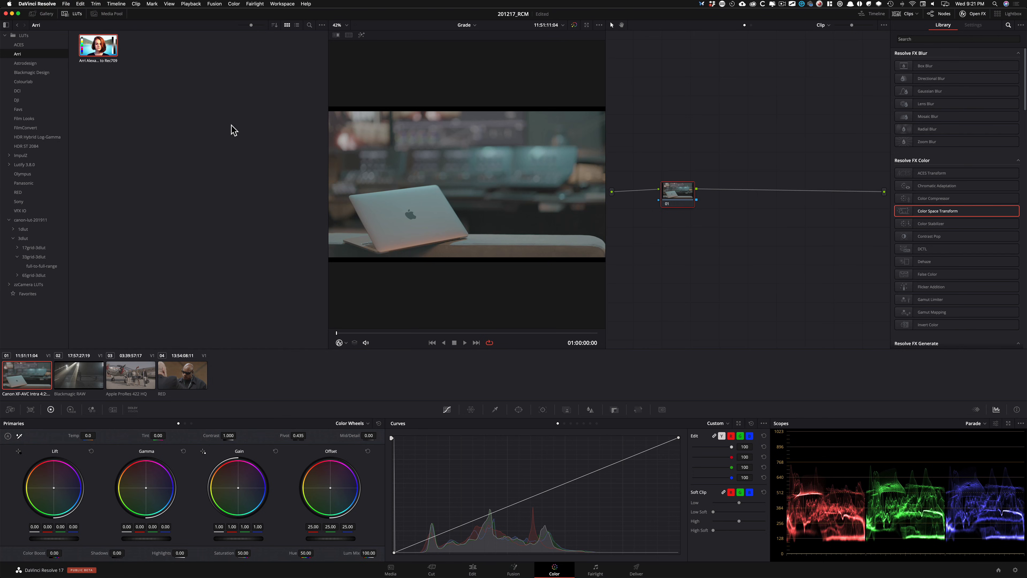
left_click(130, 386)
left_click_drag(641, 68, 697, 215)
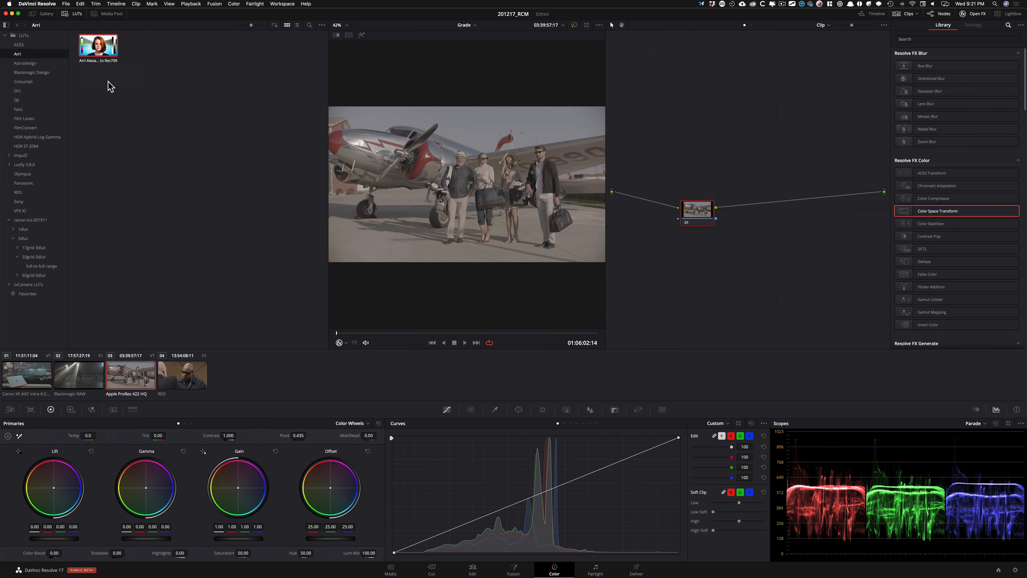
double_click(104, 53)
left_click(72, 14)
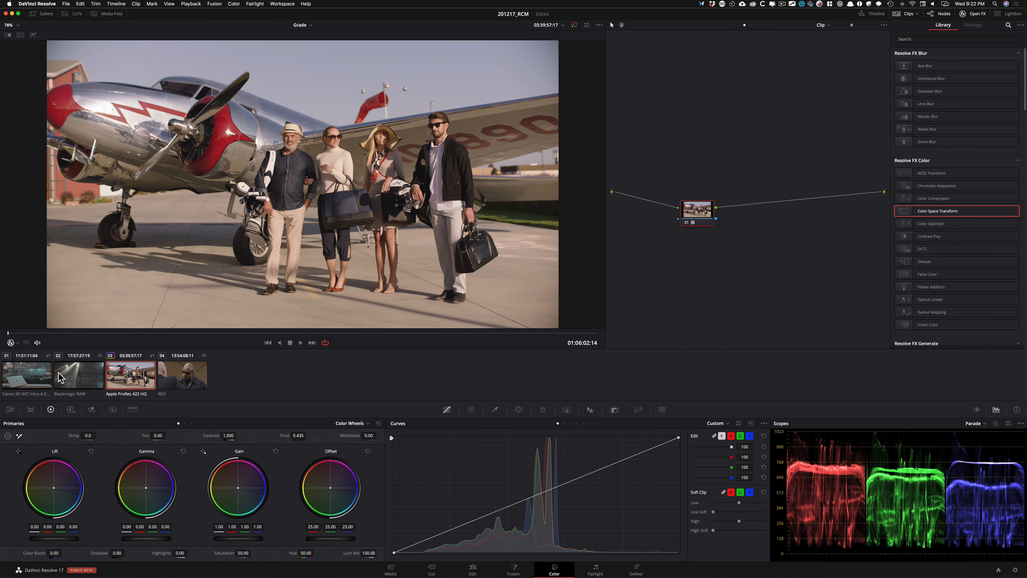
Step: Add a Color Space Transform to the Canon clip's node with Canon Cinema Gamut input color space and Canon Log 2 input gamma
left_click(26, 382)
left_click_drag(938, 214, 683, 211)
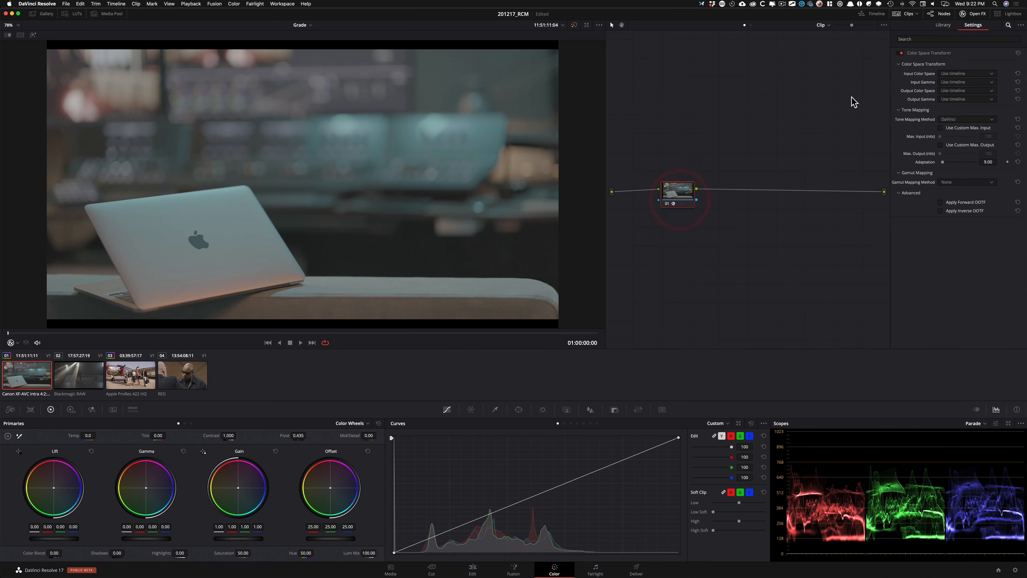
left_click(973, 74)
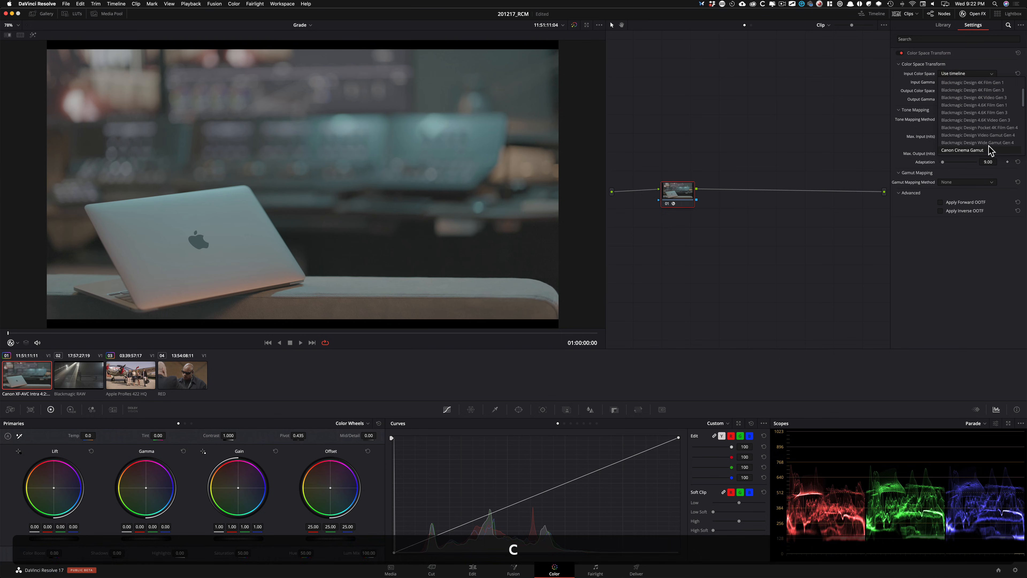
left_click(970, 151)
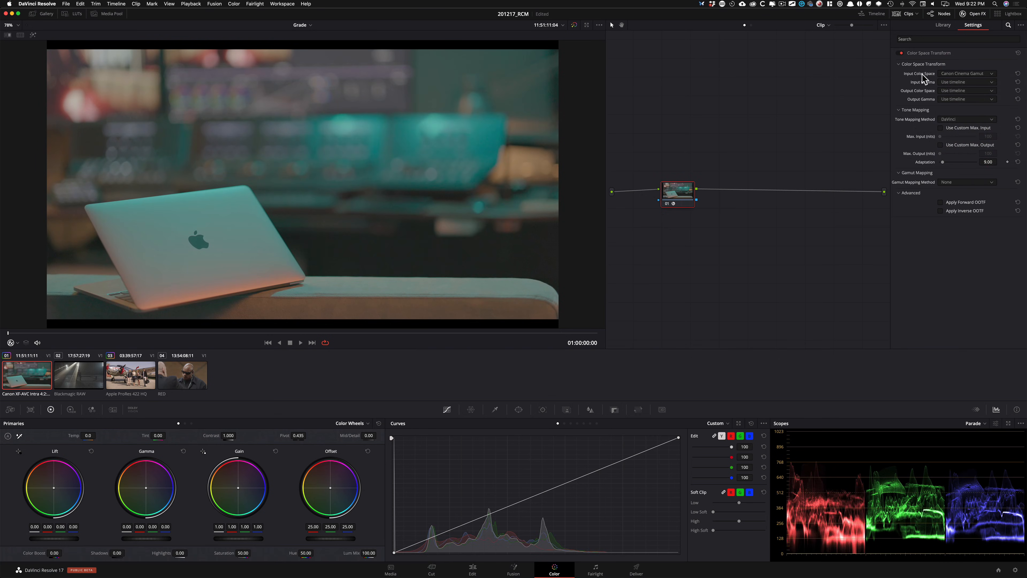
left_click(953, 82)
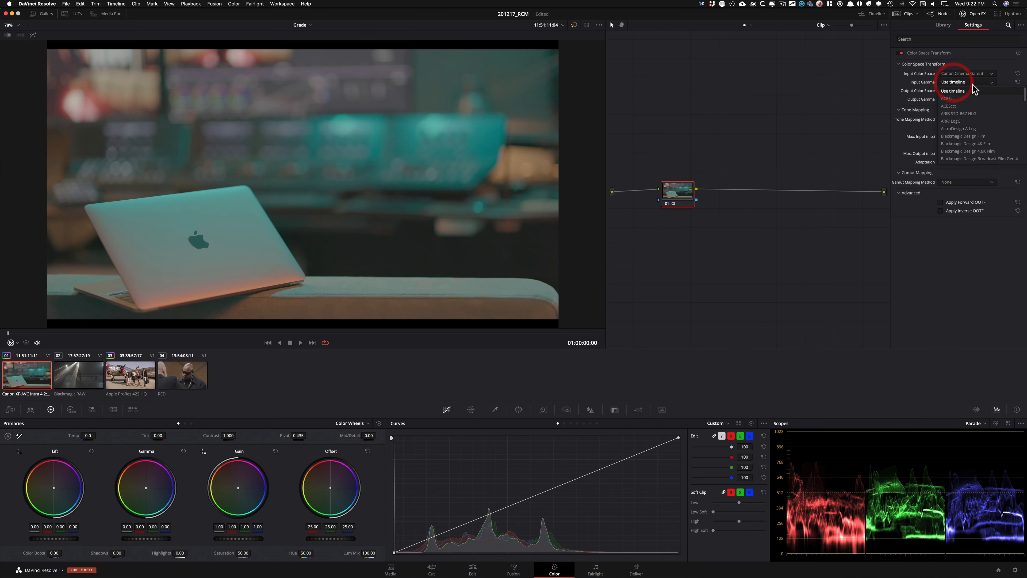
scroll(970, 129, "down", 5)
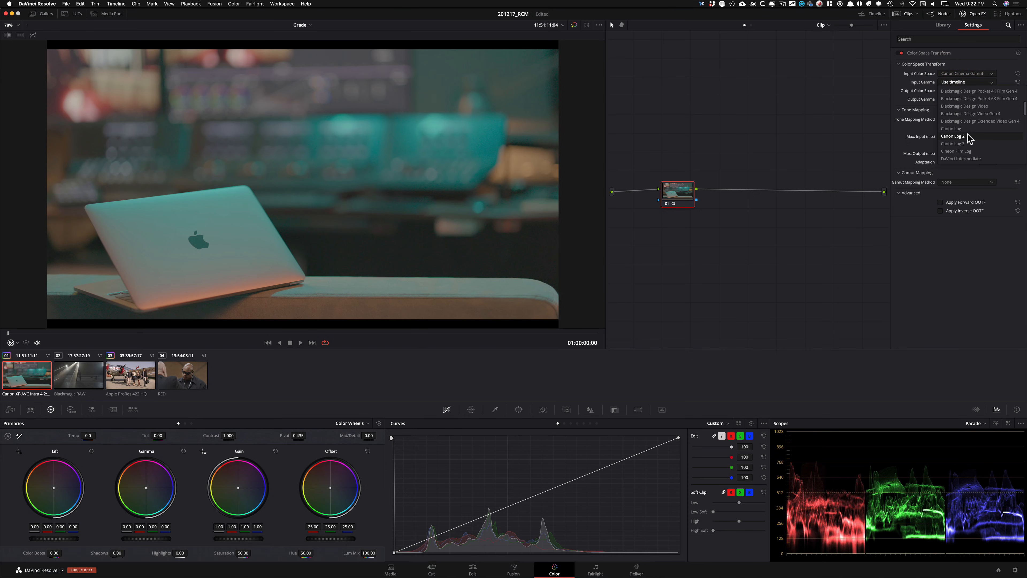
left_click(968, 136)
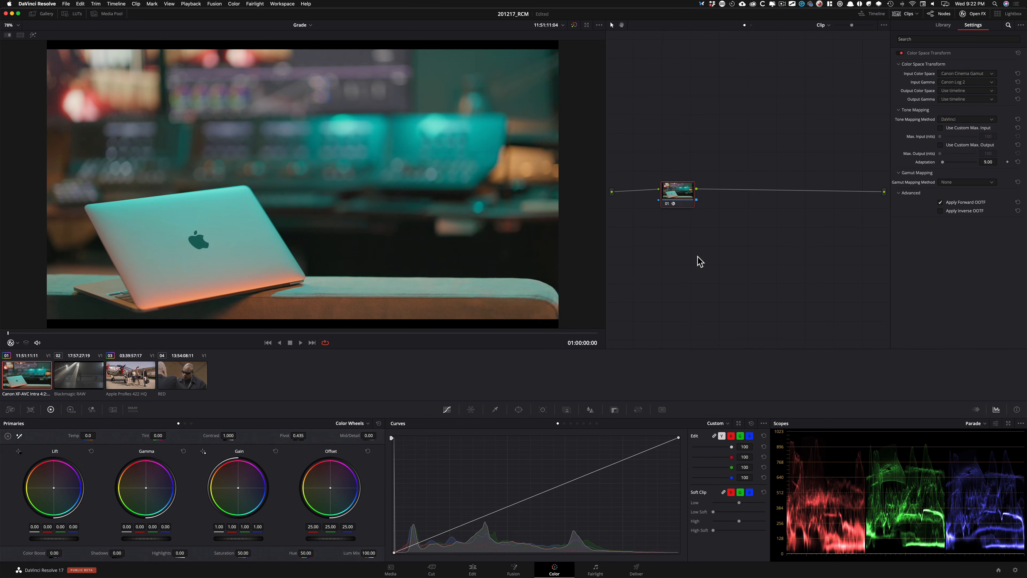
Step: Compare the Canon clip with and without its grade by toggling the grade bypass
key("shift+d")
key("shift+d")
key("shift+d")
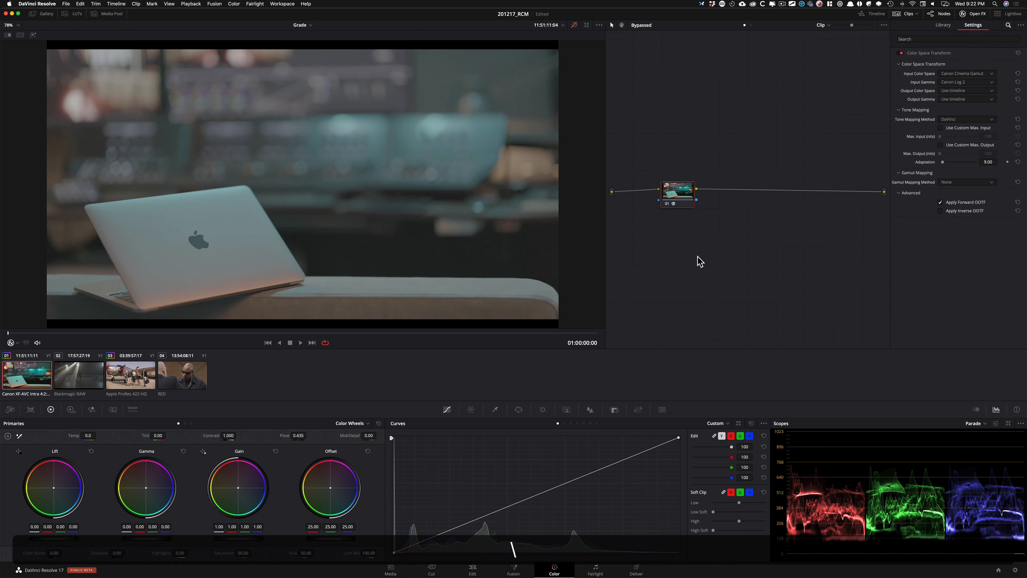
key("shift+d")
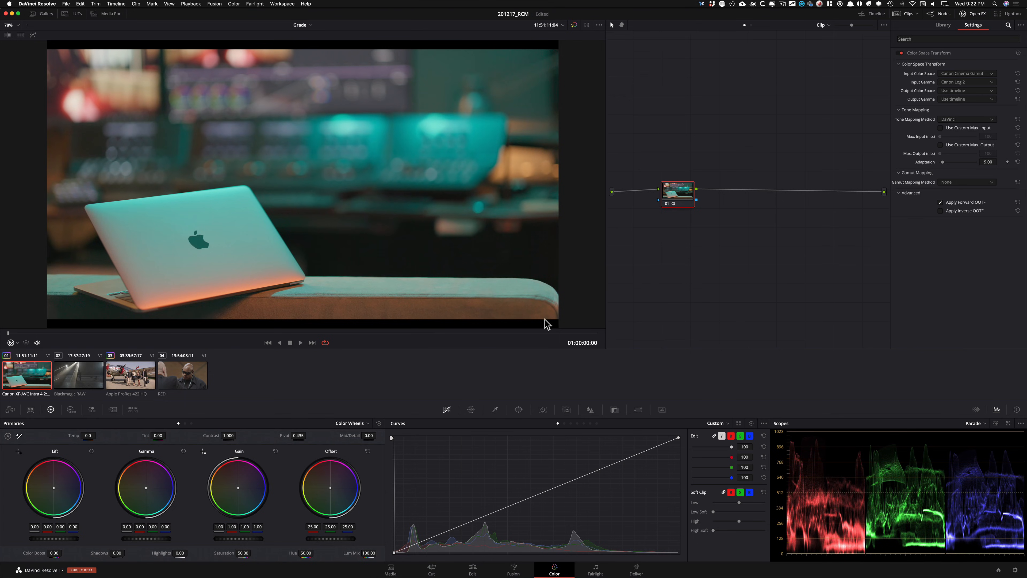
Step: Reset the grades and nodes on both the Canon clip and the Apple ProRes clip
left_click(124, 374)
left_click(21, 377)
right_click(703, 227)
left_click(739, 229)
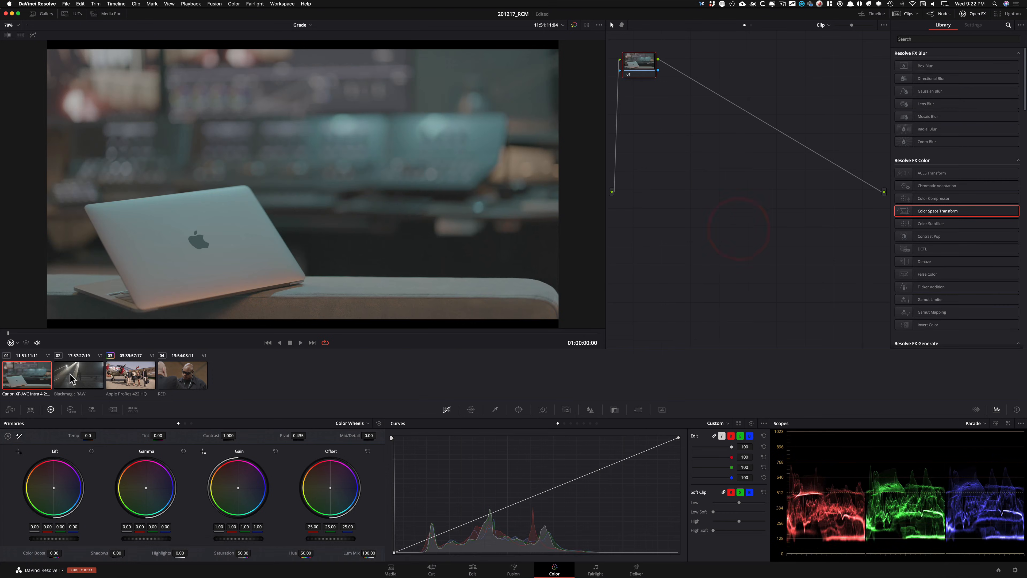
left_click(125, 378)
right_click(739, 302)
left_click(771, 307)
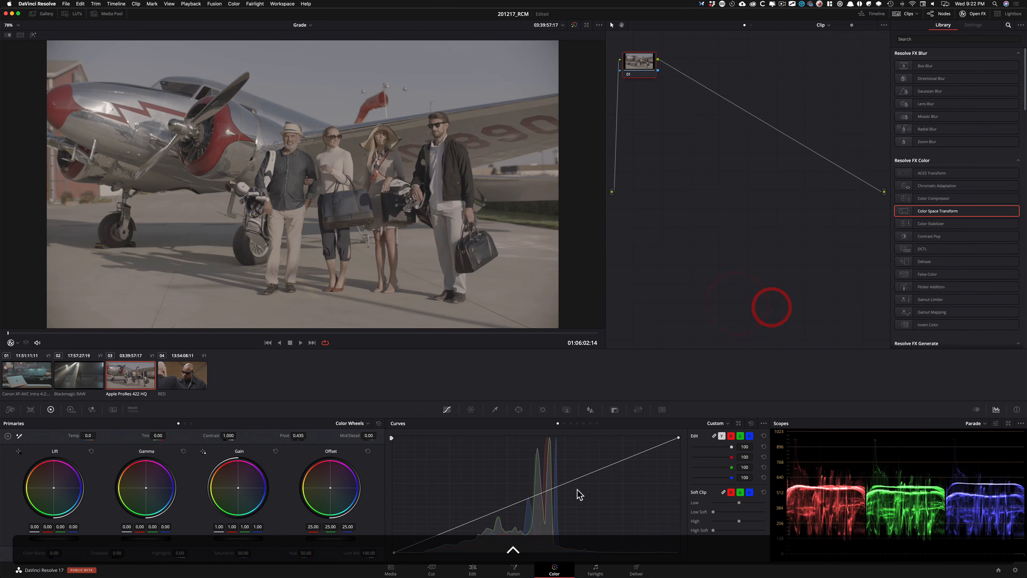
Step: In the project's color management settings, set the color science to DaVinci YRGB Color Managed and the preset to DaVinci Wide Gamut
left_click(472, 570)
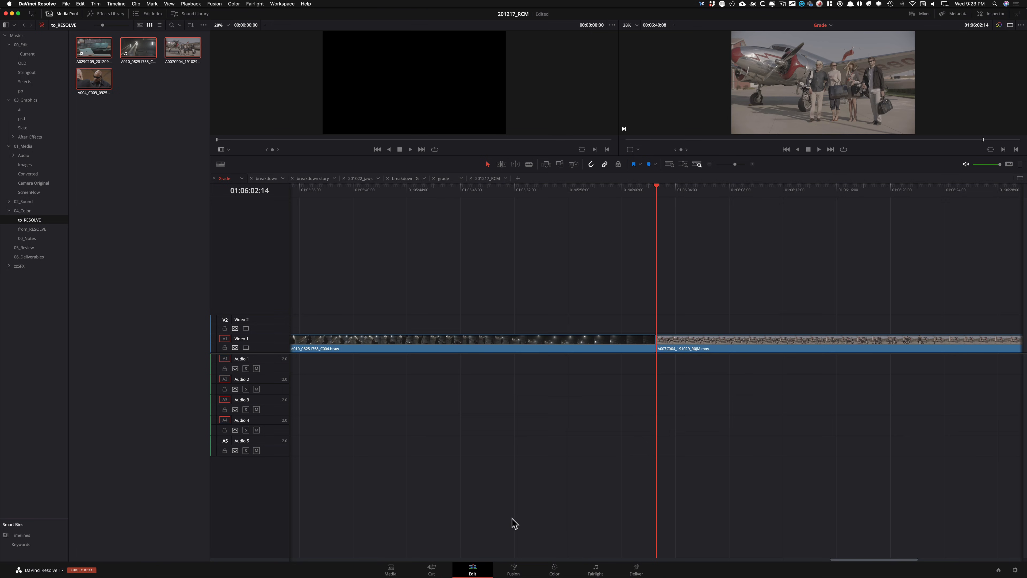
left_click(678, 261)
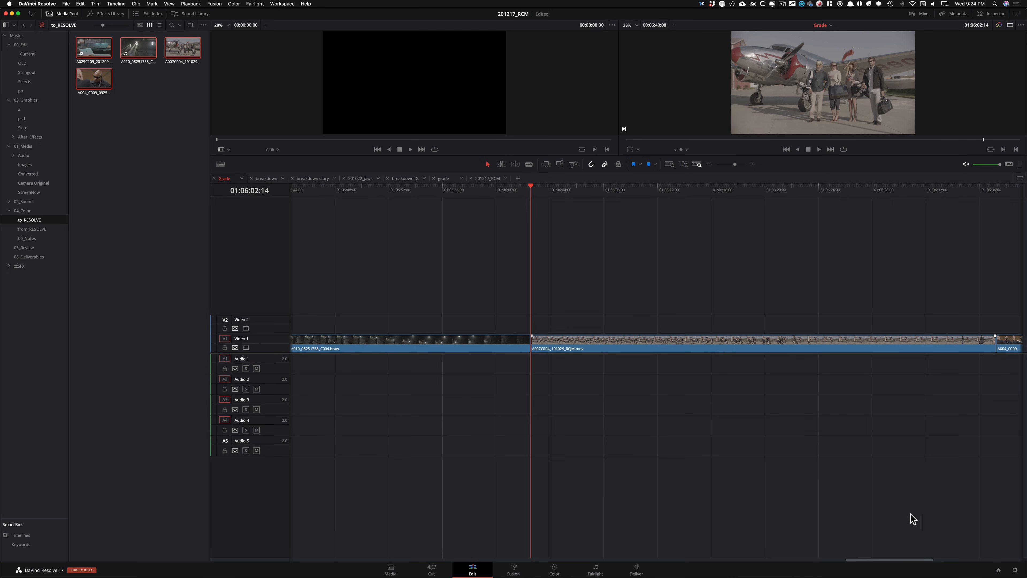
left_click(1015, 570)
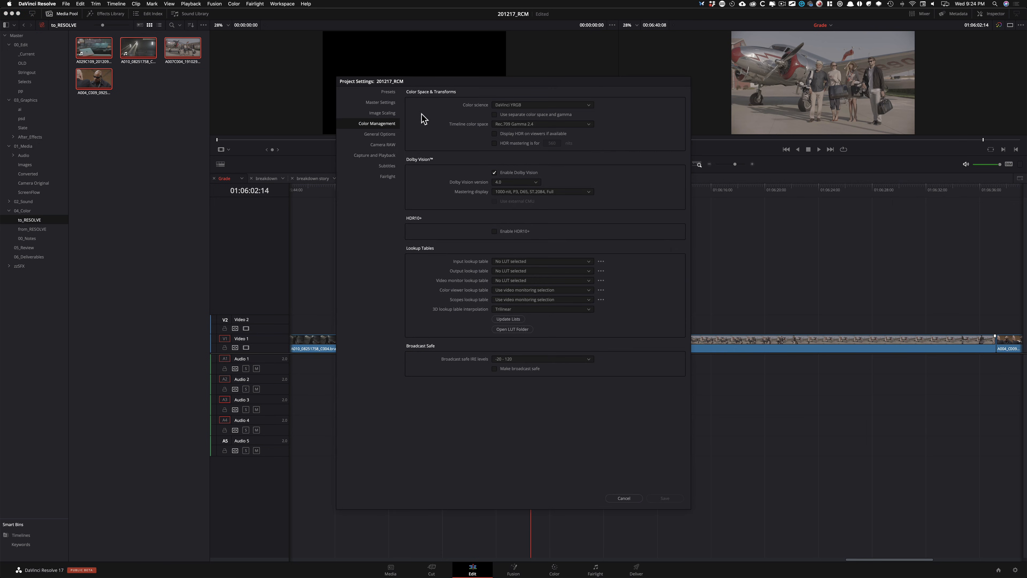
left_click(572, 106)
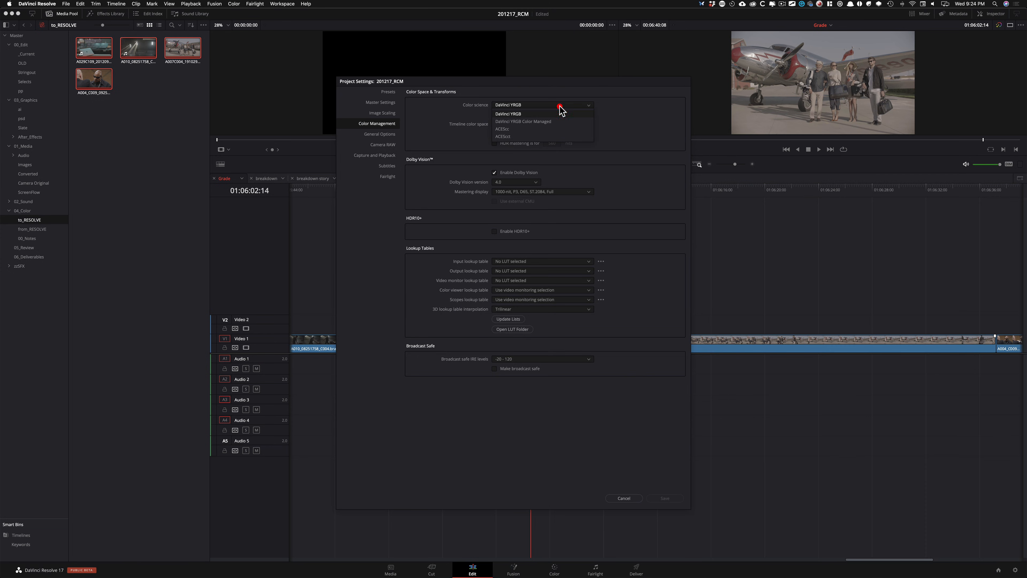
left_click(538, 122)
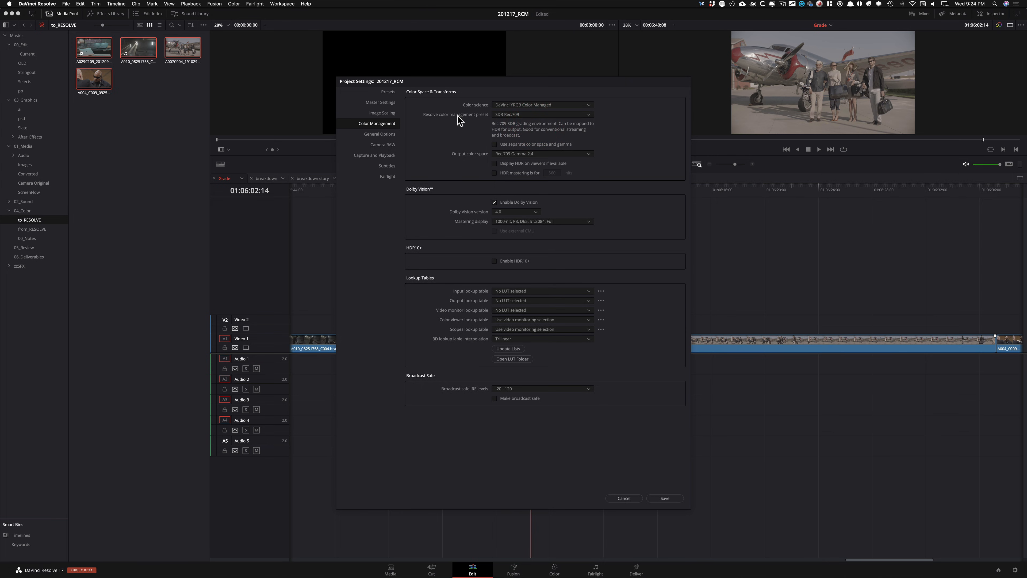
left_click(573, 115)
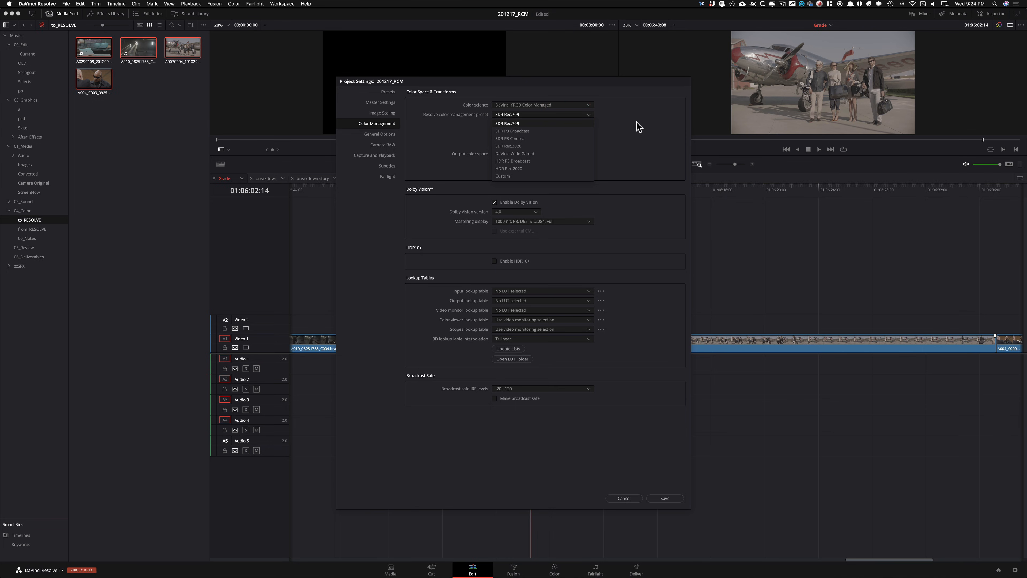
left_click(552, 154)
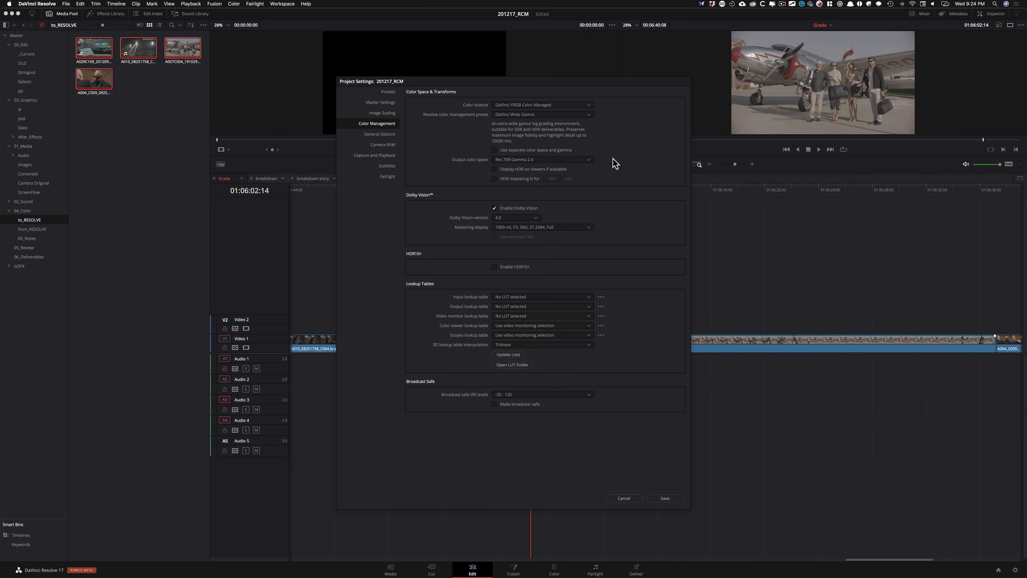
Step: Switch to Preview and examine the DaVinci Wide Gamut chromaticity graph
key("super+Tab")
key("super+Tab")
key("super+Tab")
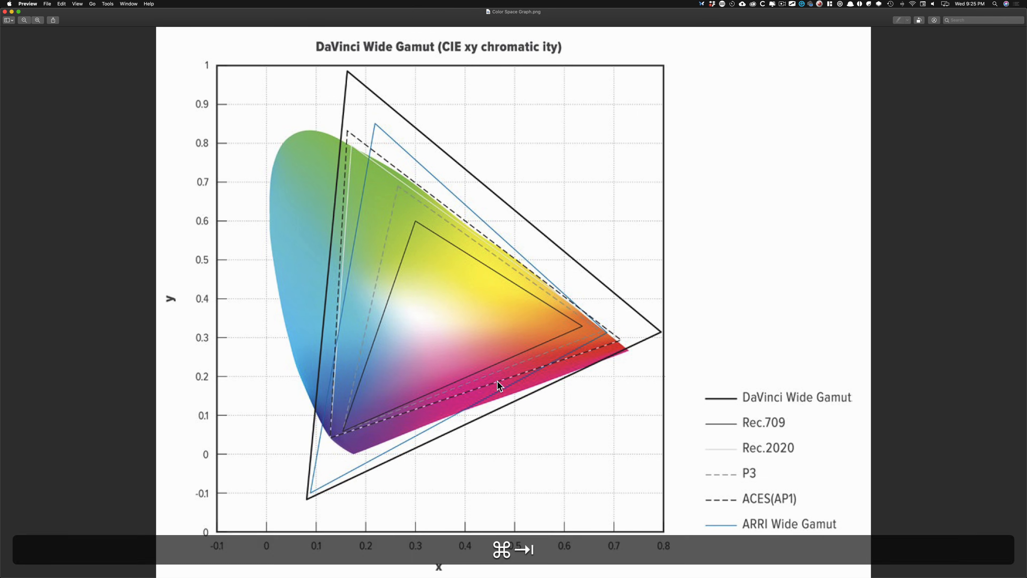
Step: Back in DaVinci Resolve, review the output color space options, keep Rec.709 Gamma 2.4, and save the project settings
key("super+Tab")
left_click(560, 162)
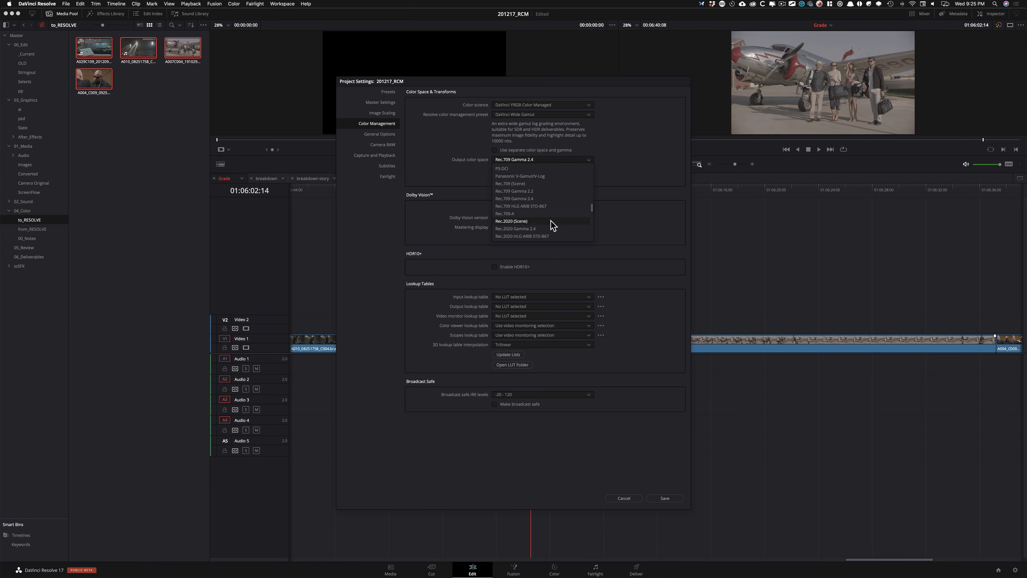
scroll(548, 232, "down", 5)
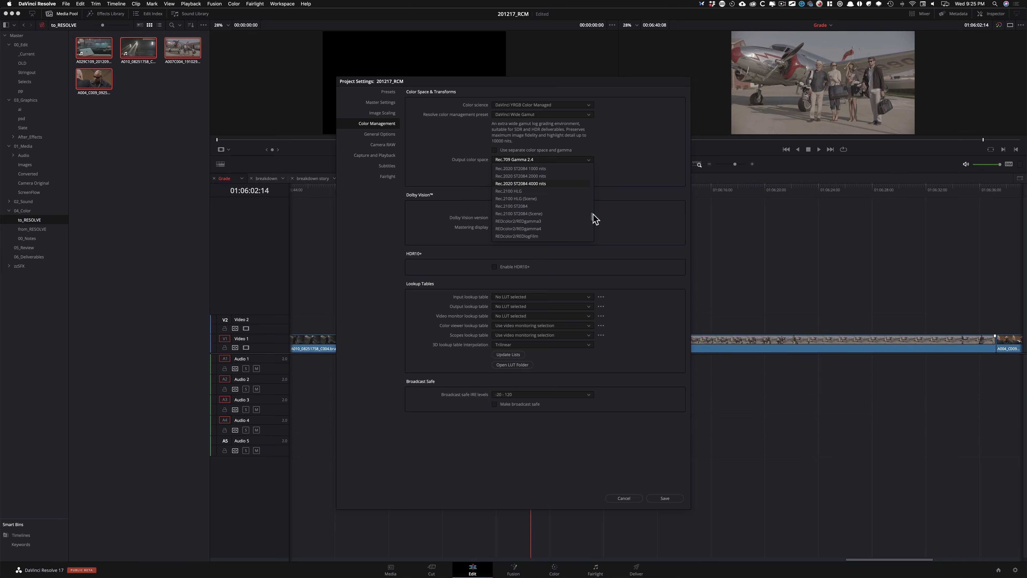
mouse_move(592, 220)
left_mouse_down()
mouse_move(595, 230)
mouse_move(596, 201)
left_mouse_up()
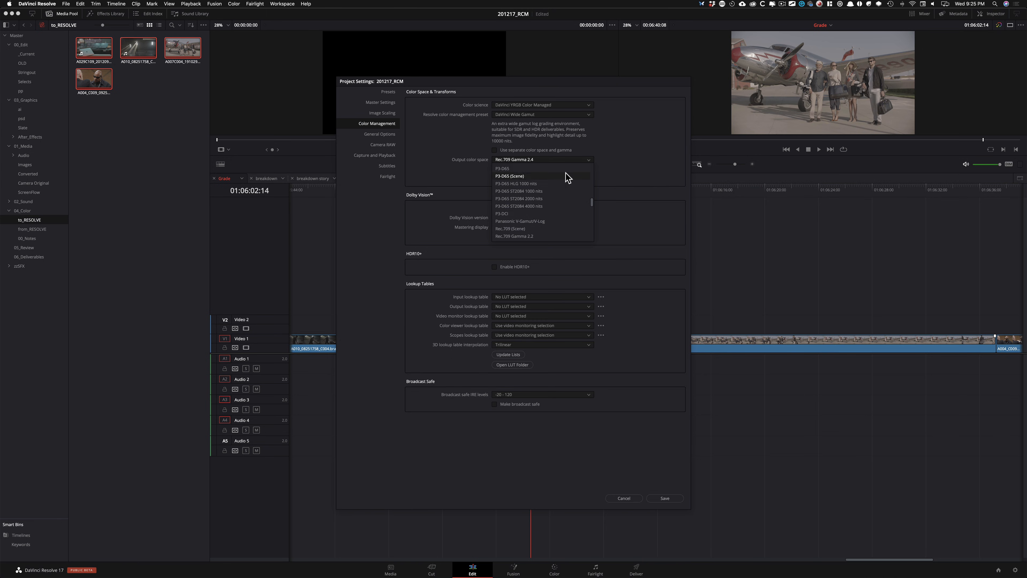
left_click(659, 130)
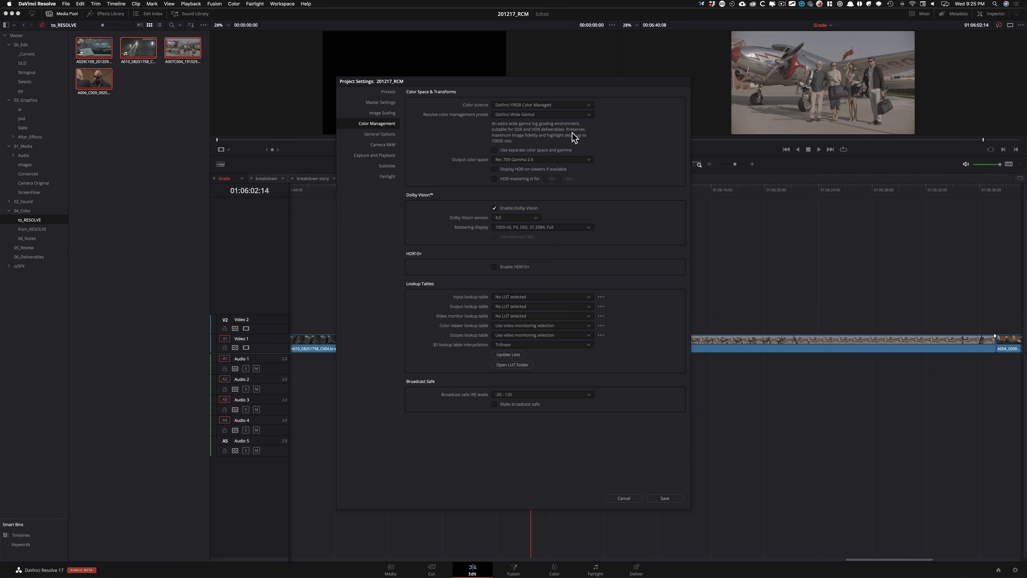
left_click(674, 500)
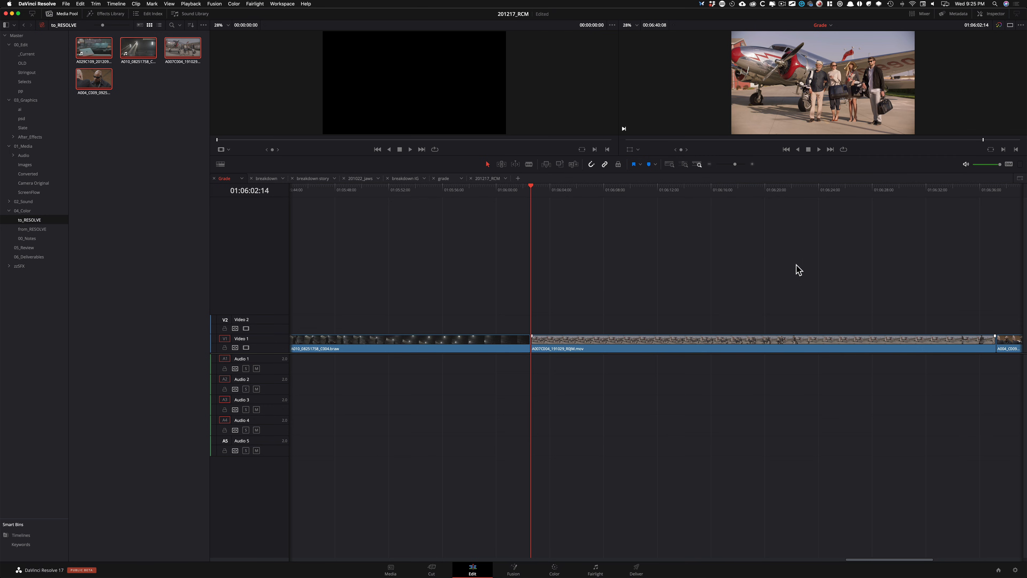
Step: Trim the Canon, Blackmagic RAW and Apple ProRes clips on the Grade timeline to a few seconds each, leaving no gaps
key("3")
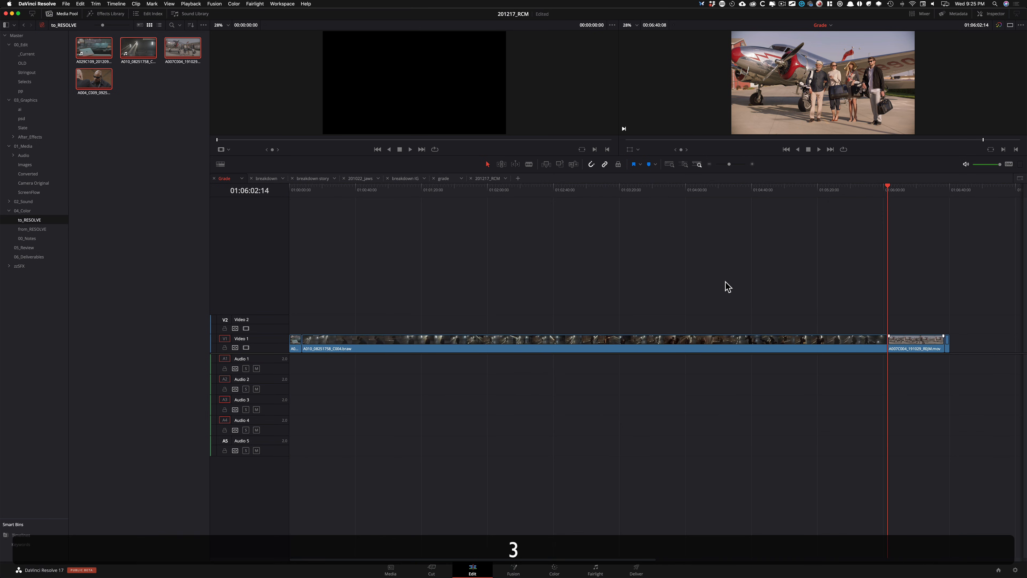
mouse_move(901, 188)
left_mouse_down()
mouse_move(920, 198)
mouse_move(885, 195)
left_mouse_up()
left_click_drag(716, 189, 746, 193)
left_click_drag(681, 195, 404, 202)
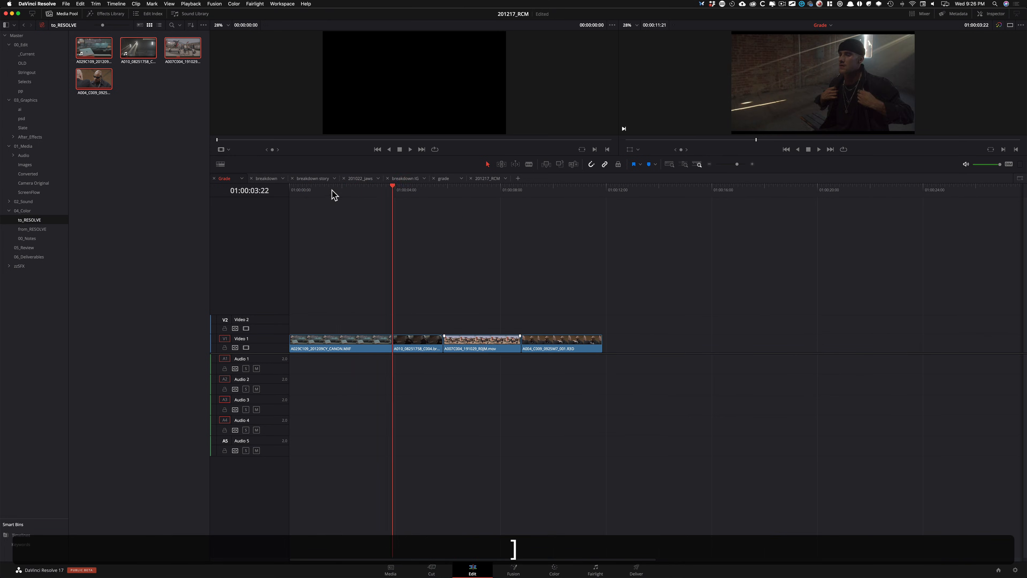
left_click(304, 193)
left_click_drag(303, 191, 318, 191)
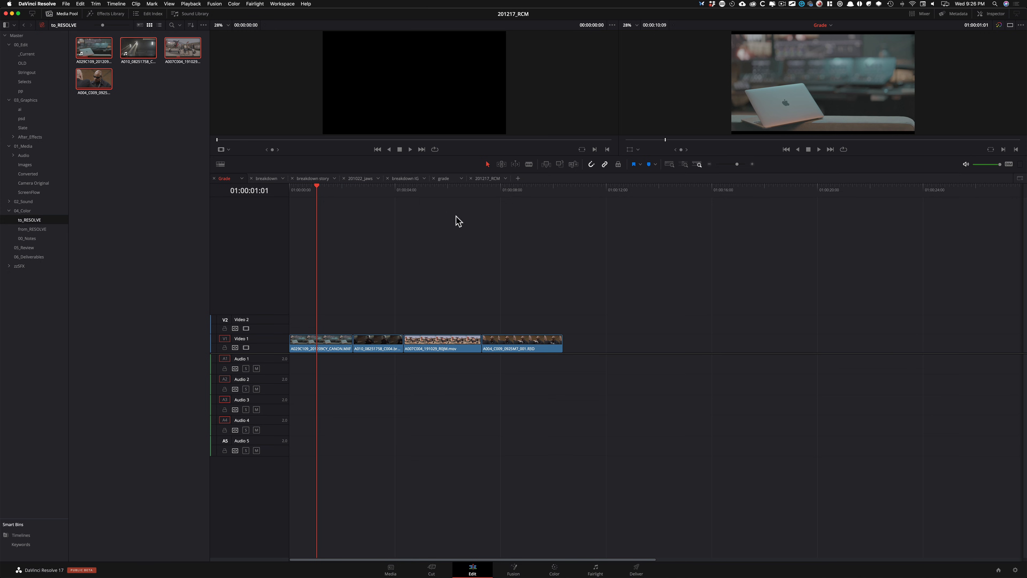
Step: Compare how the Apple ProRes clip and the Canon clip look under color management on the timeline
left_click(434, 189)
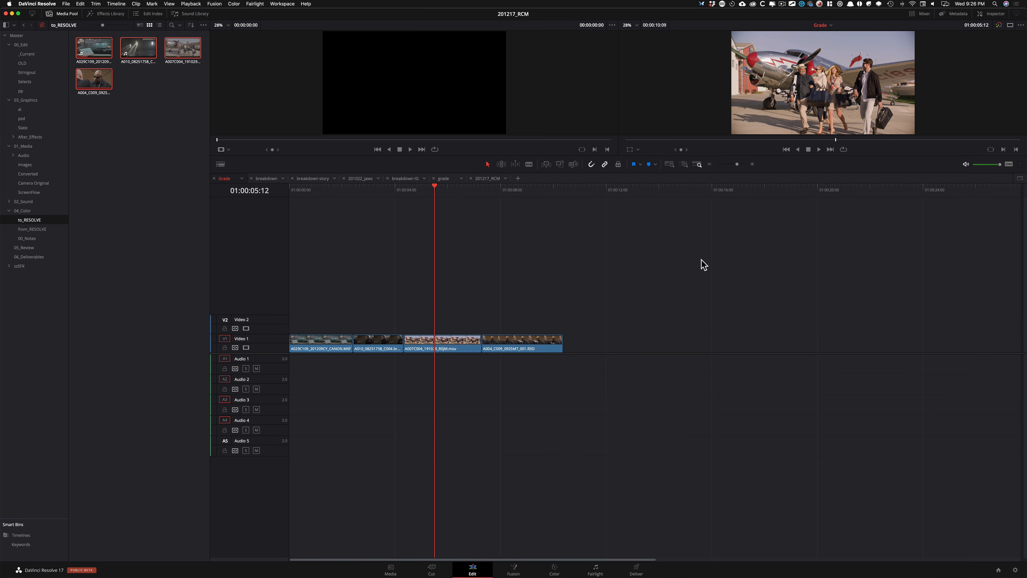
left_click_drag(314, 187, 311, 188)
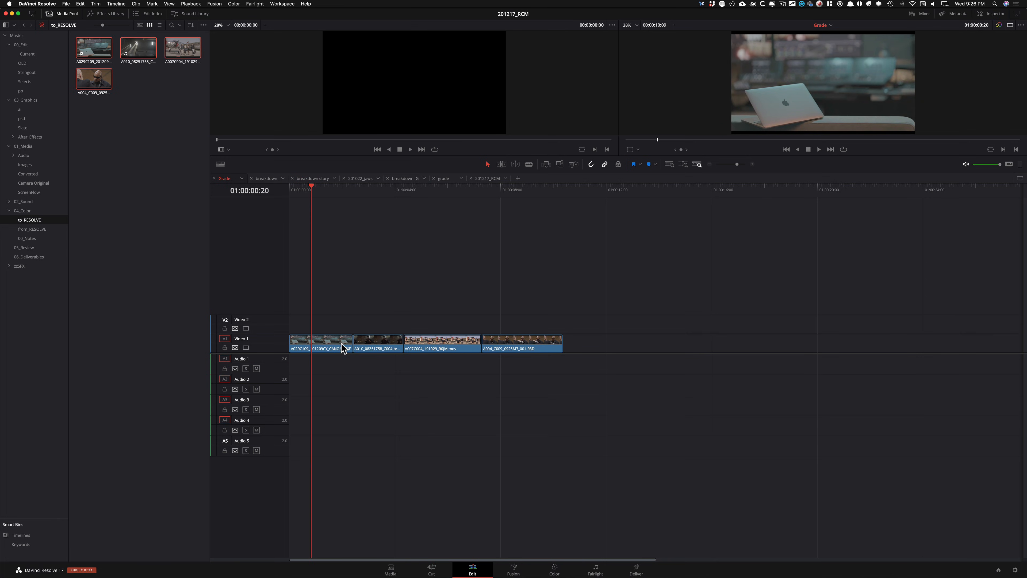
left_click(321, 386)
Step: On the Media page, set the Canon MXF clip's input color space to Canon Cinema Gamut/Canon Log 2
left_click(398, 569)
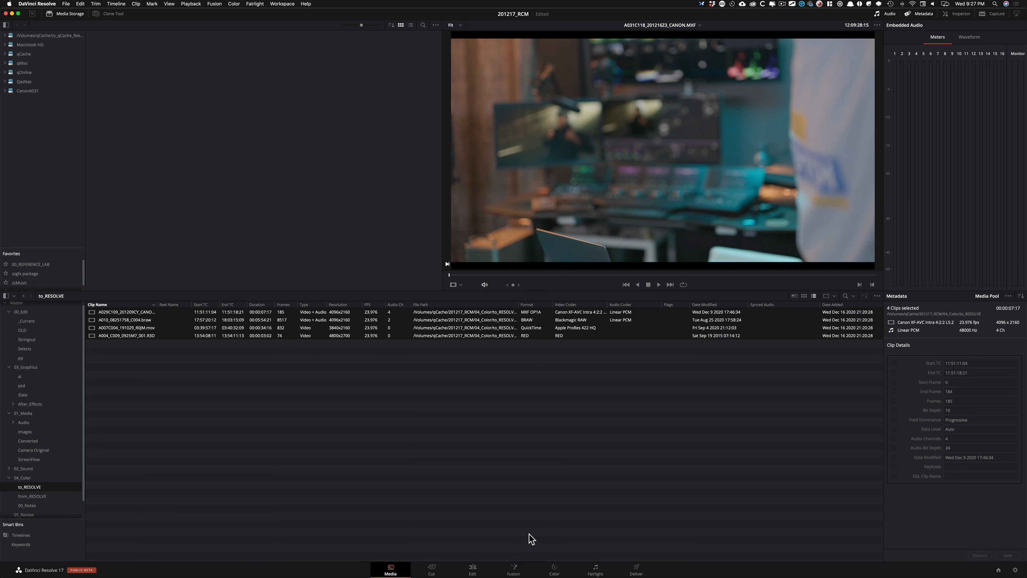
left_click(336, 442)
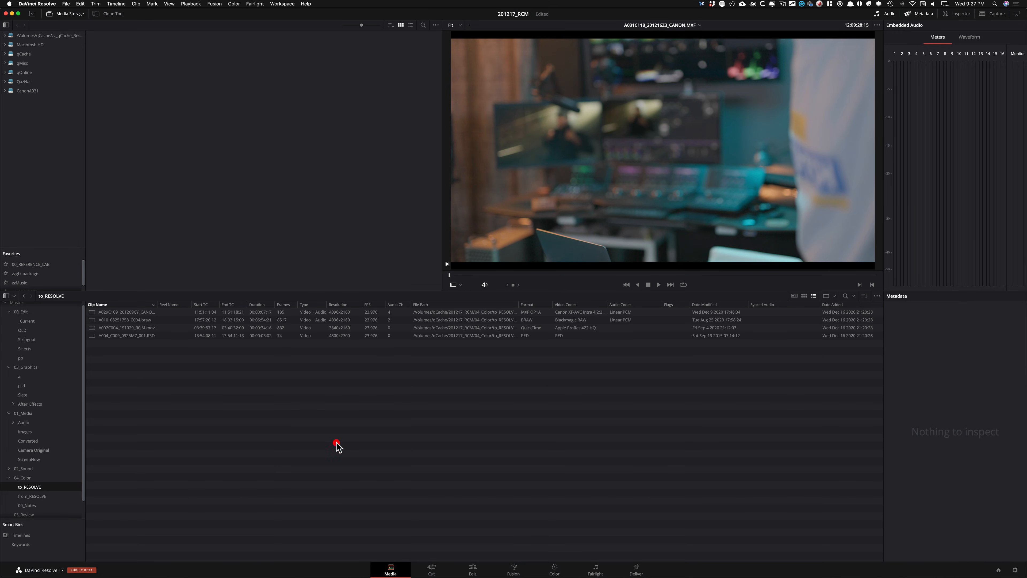
left_click(120, 321)
left_click(118, 327)
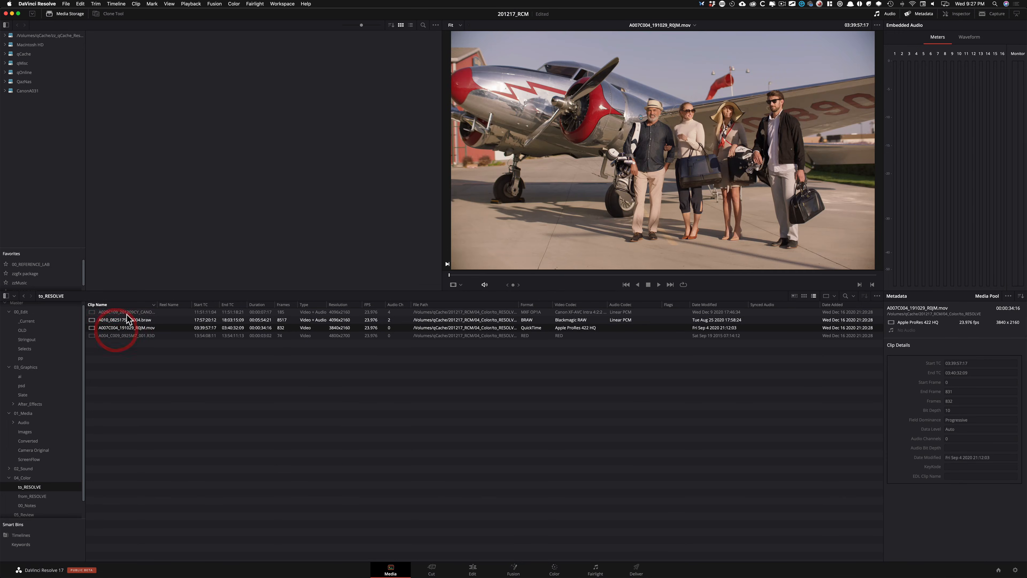
left_click(129, 312)
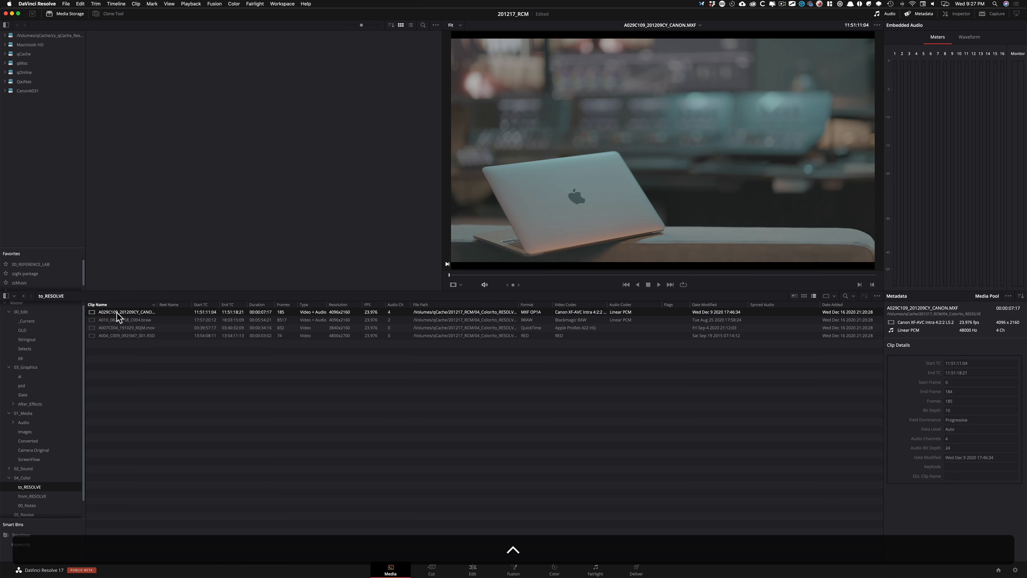
right_click(118, 313)
mouse_move(197, 423)
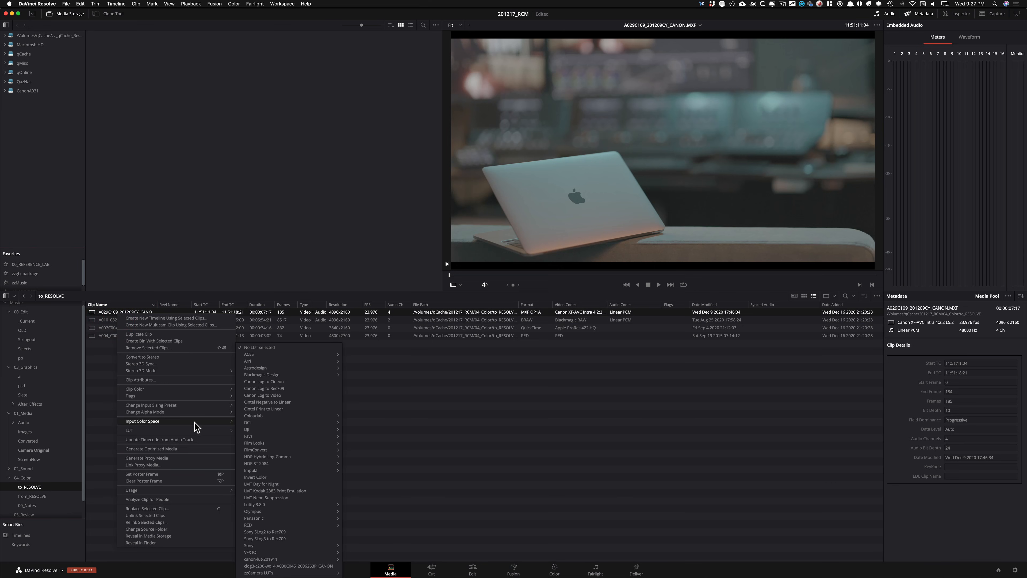
mouse_move(165, 422)
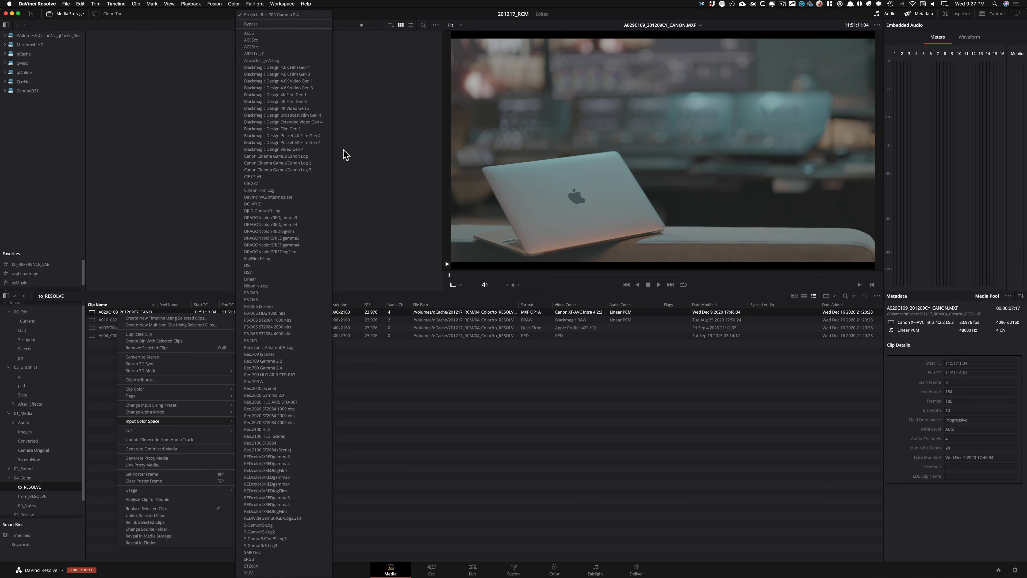
left_click(300, 163)
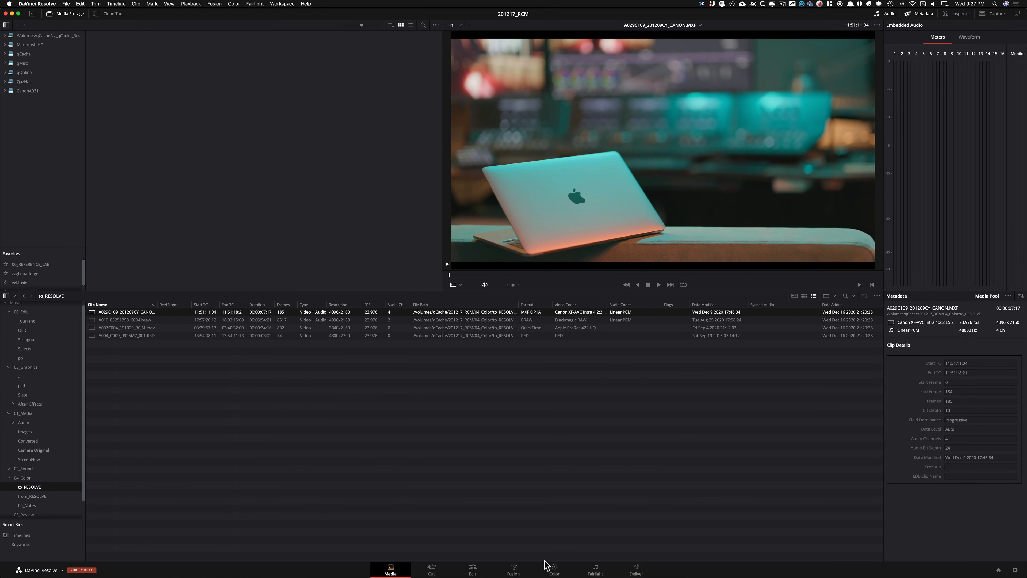
Step: On the Color page, reposition the Canon clip's node and update the thumbnails of all timeline clips
left_click(565, 570)
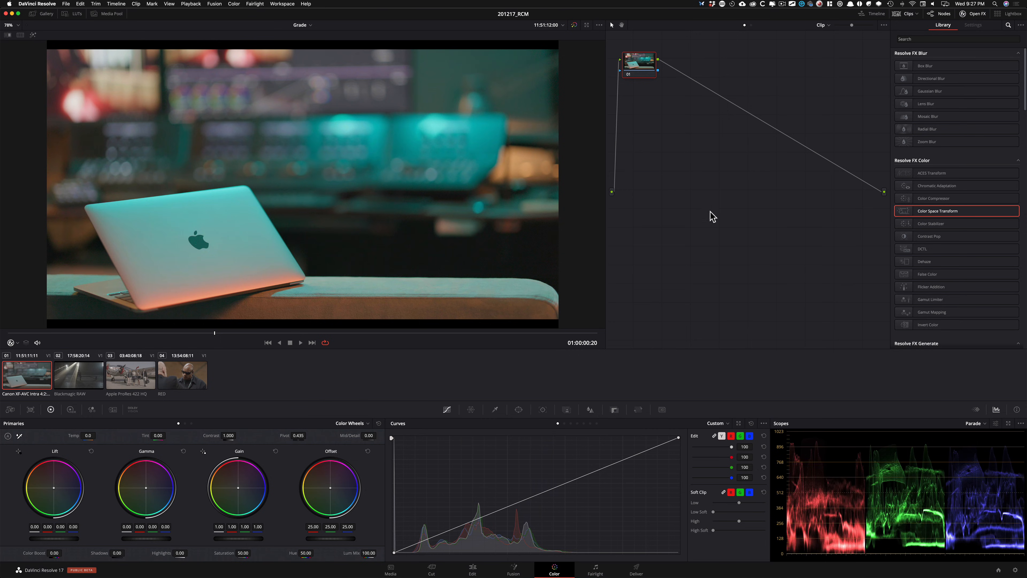
left_click_drag(635, 78, 652, 205)
left_click(76, 379)
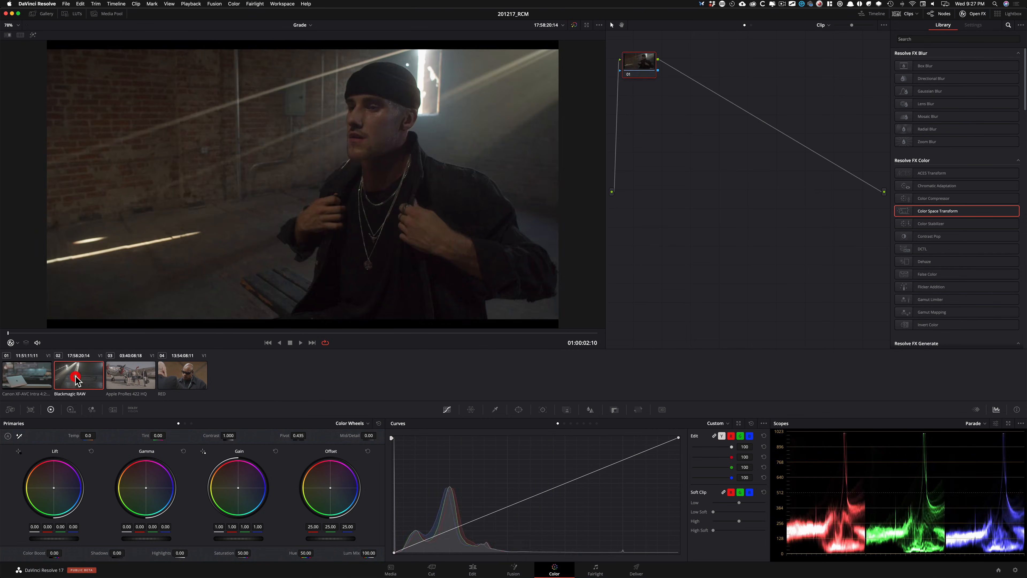
right_click(72, 370)
left_click(104, 372)
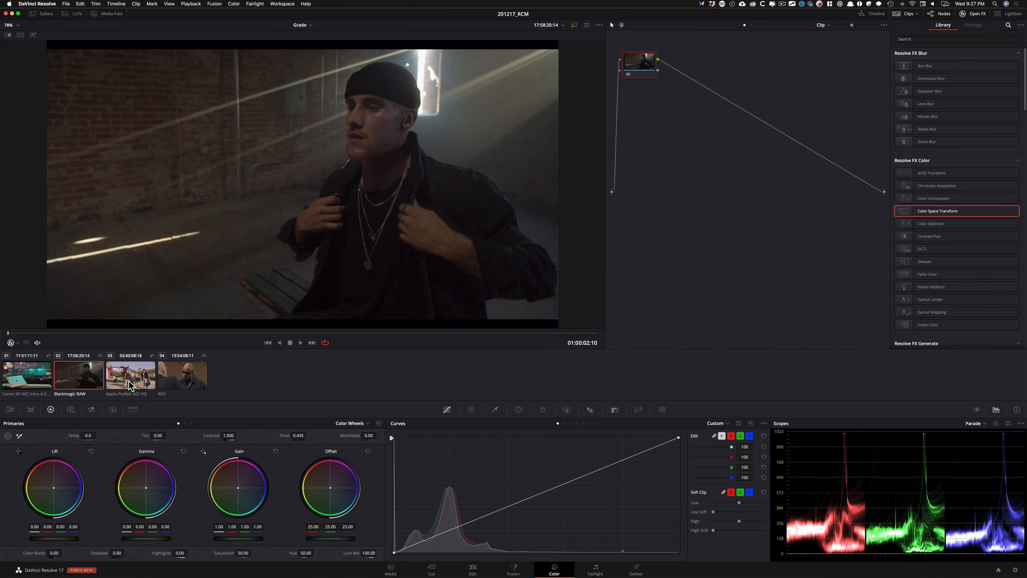
Step: View the Apple ProRes, RED and Canon clips one after another on the Color page
left_click(132, 382)
left_click(188, 381)
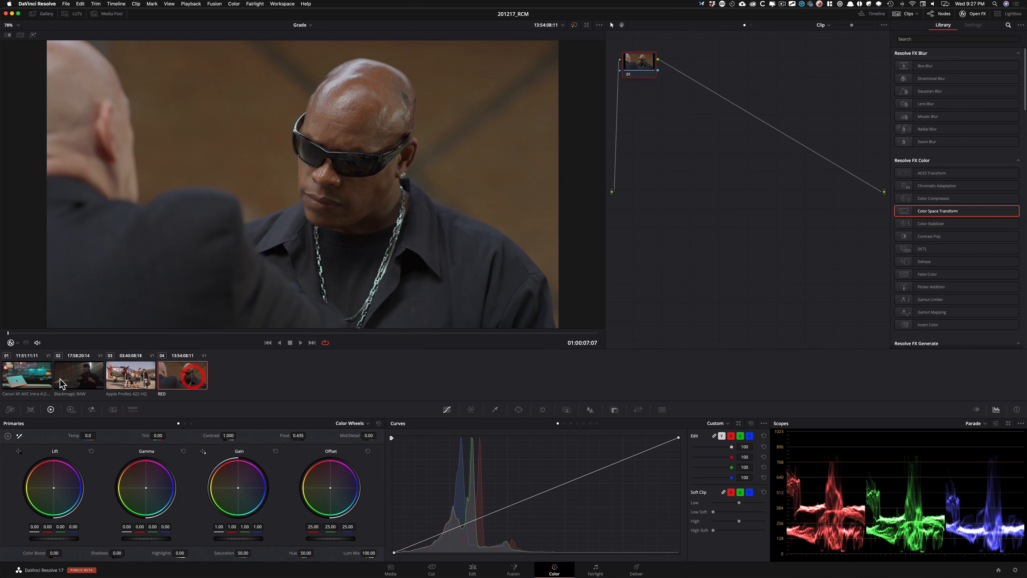
left_click(37, 375)
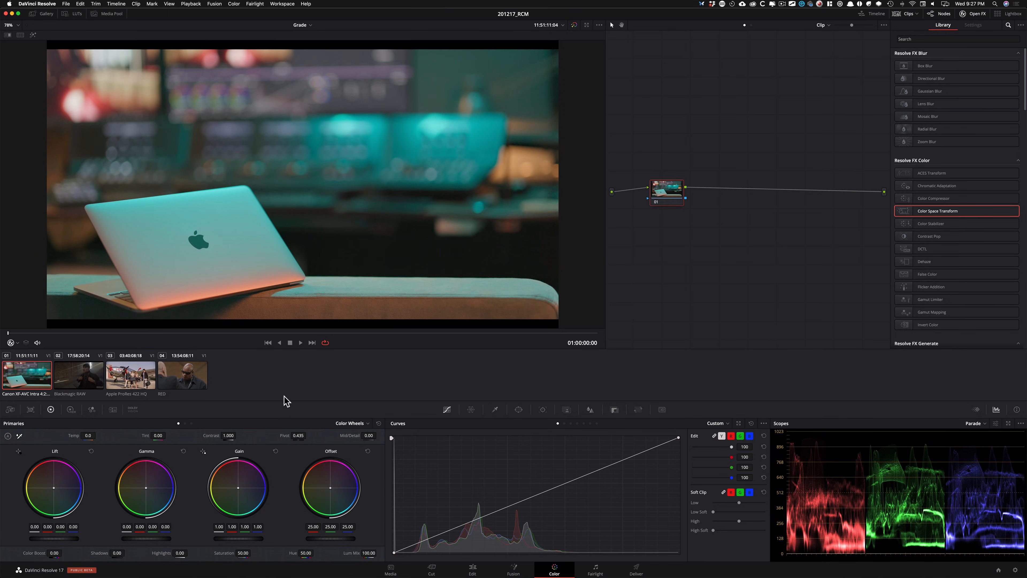
Step: Examine the chromaticity graph again in Preview, and back in DaVinci Resolve show the Color Warper for the Canon clip
key("super+Tab")
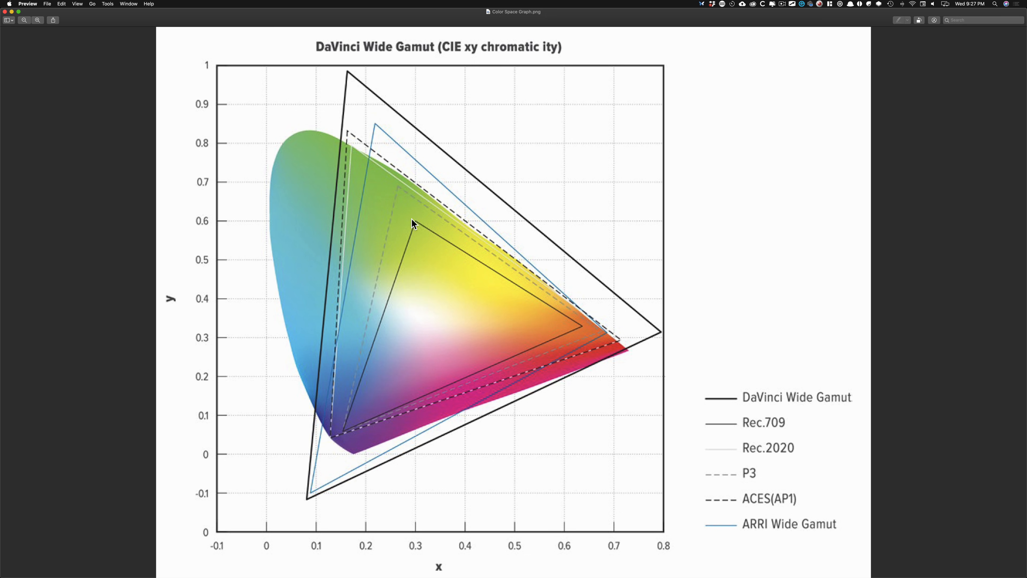
key("super+Tab")
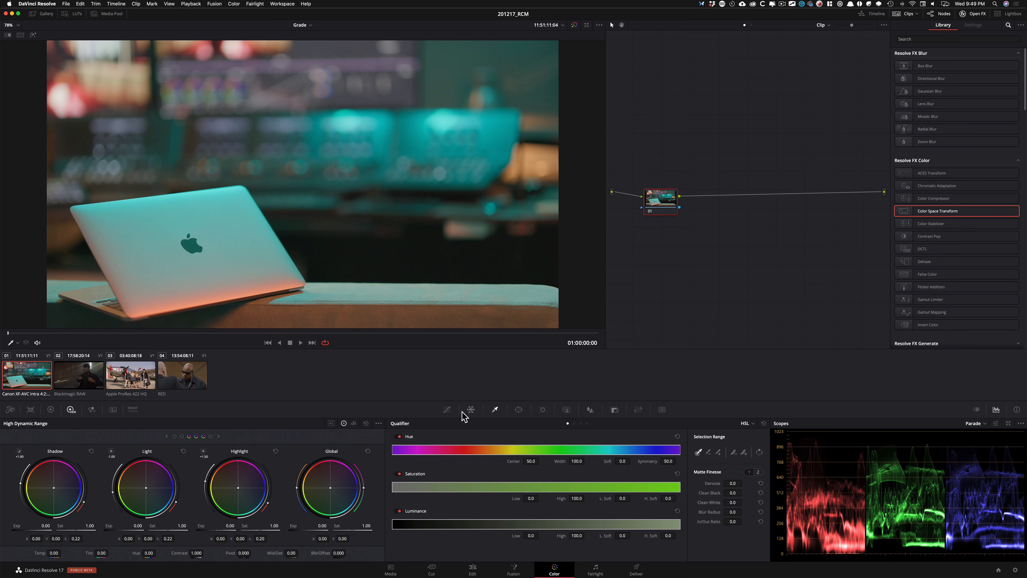
left_click(471, 409)
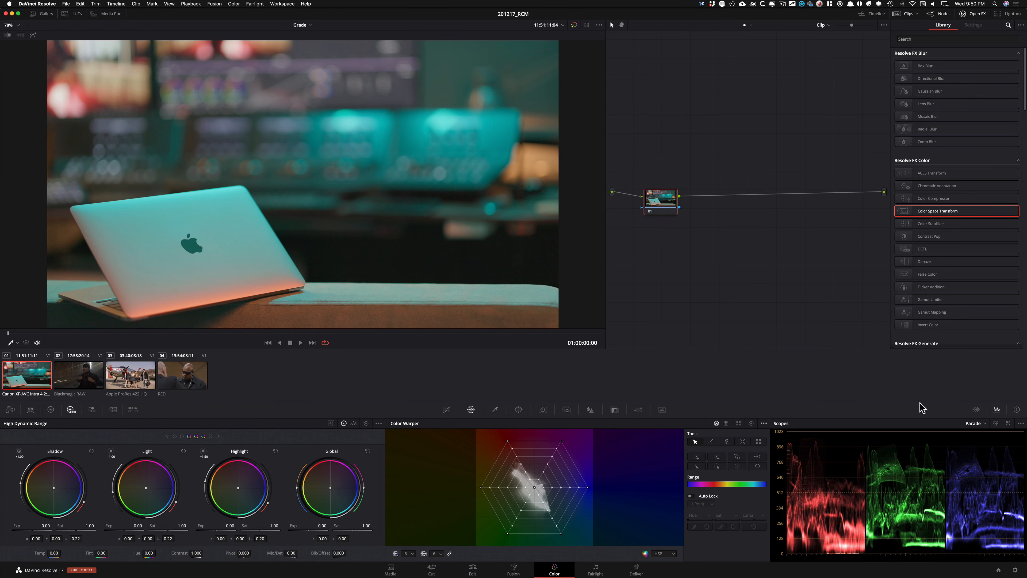
Step: Switch the project's color science to DaVinci YRGB and save the project settings
left_click(1014, 571)
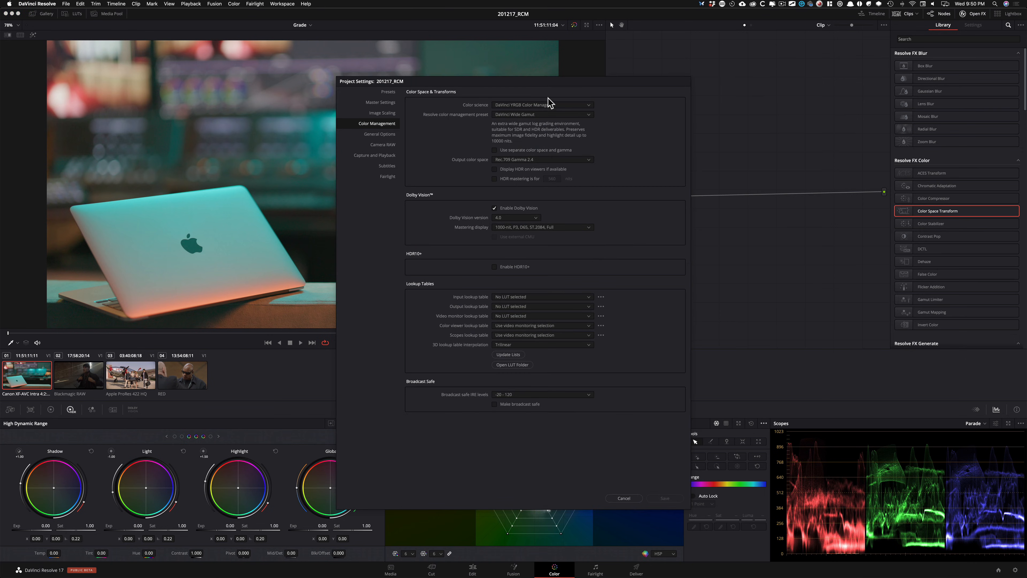
left_click(548, 104)
left_click(523, 103)
left_click(523, 123)
left_click(524, 147)
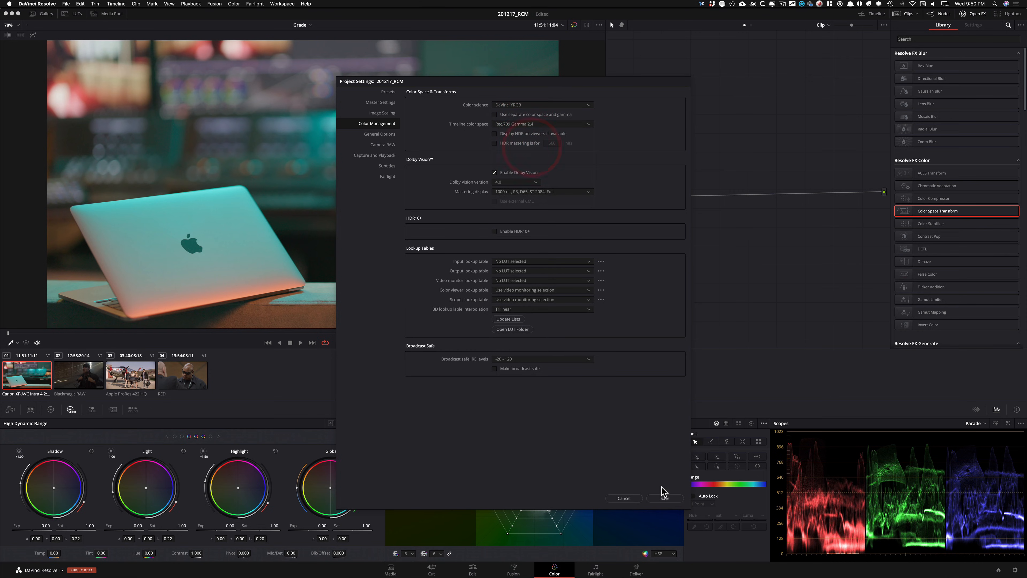
left_click(665, 498)
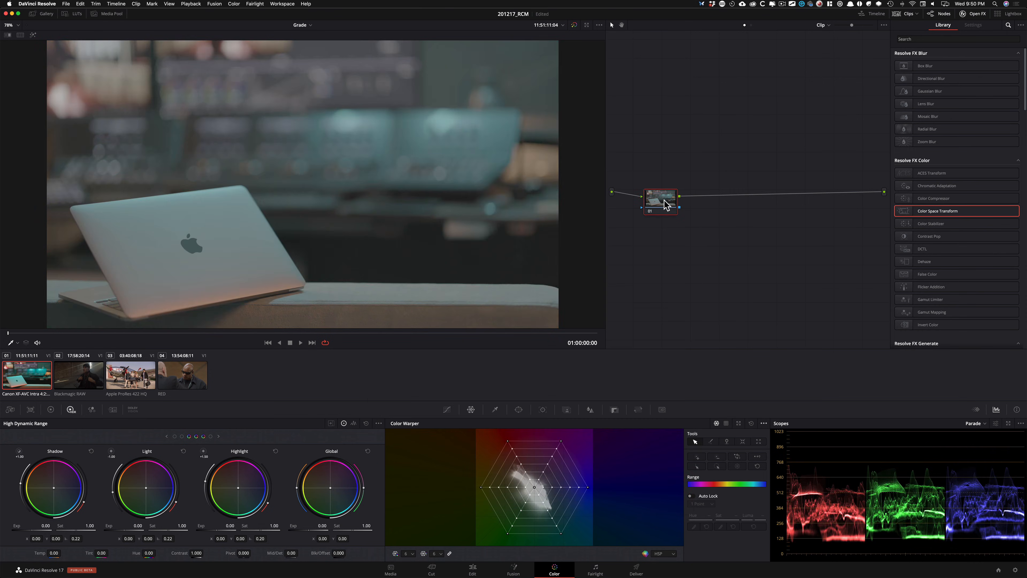
Step: Apply a Color Space Transform to the Canon clip's node with input color space Canon Cinema Gamut and choose the clip's matching input gamma
left_click_drag(937, 212, 672, 205)
left_click(981, 75)
key("c")
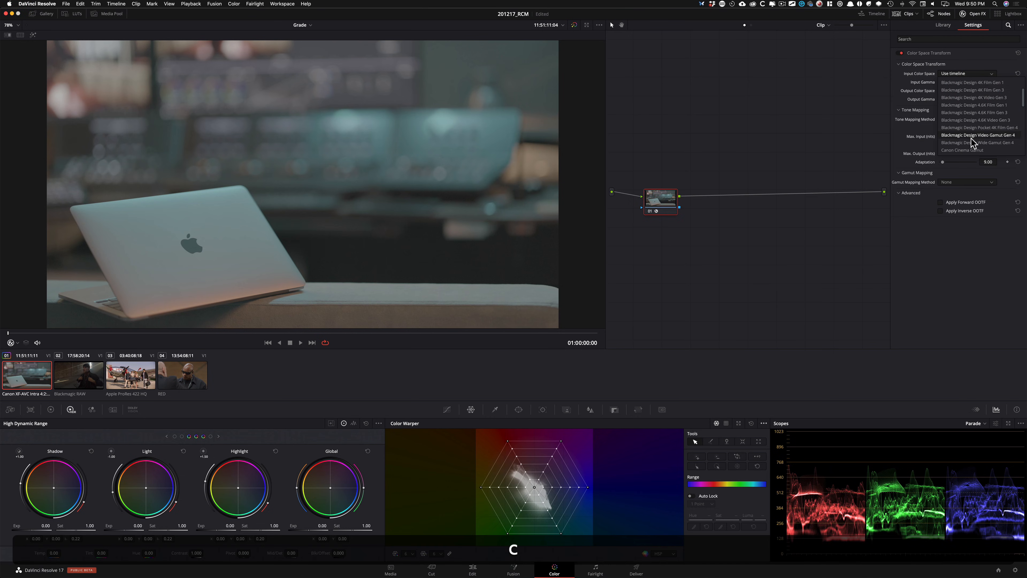
left_click(969, 150)
left_click(977, 81)
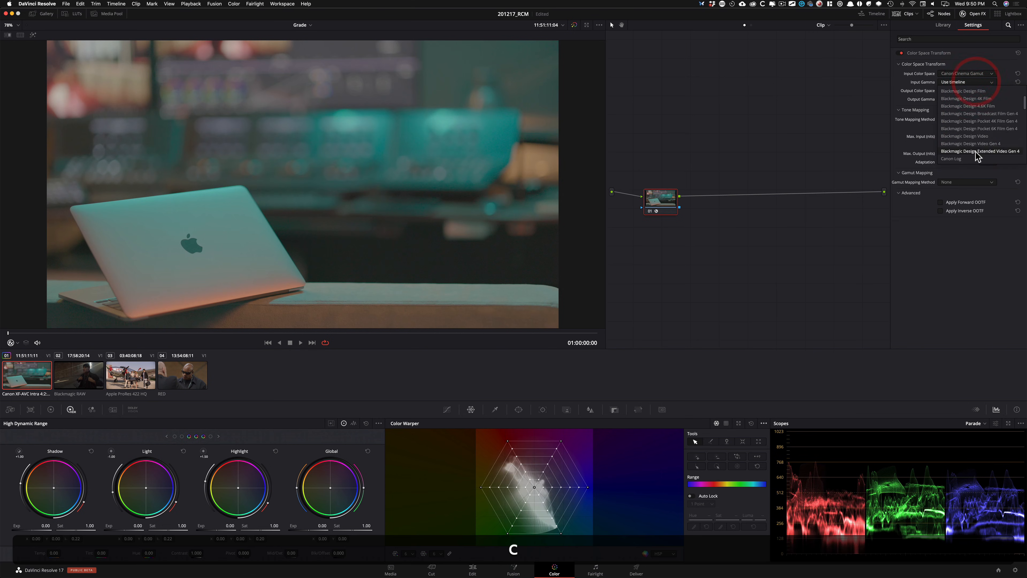
scroll(978, 157, "down", 3)
left_click(978, 120)
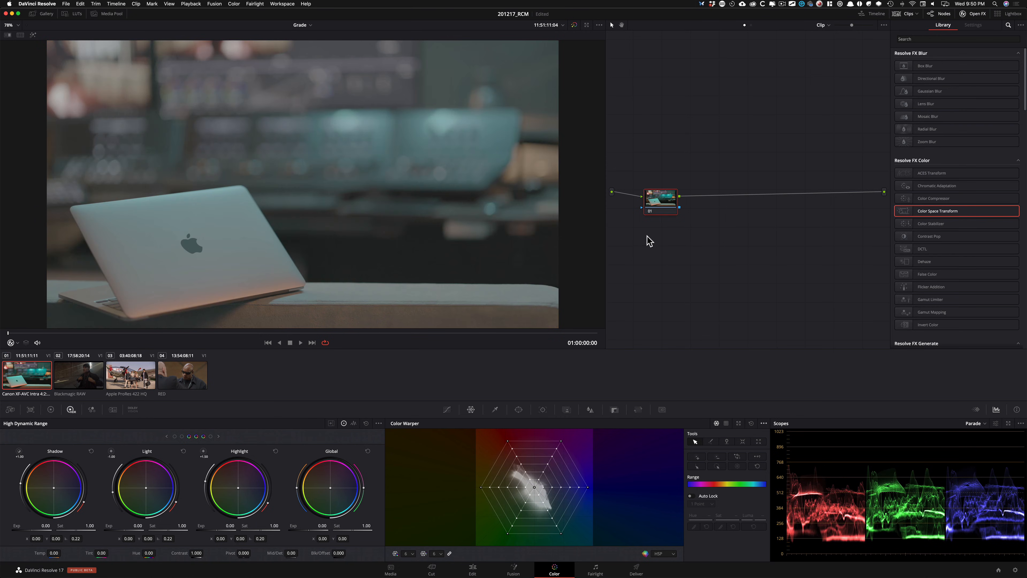
Step: Set the project's color science to DaVinci YRGB Color Managed with the DaVinci Wide Gamut preset, and save the settings
key("shift+9")
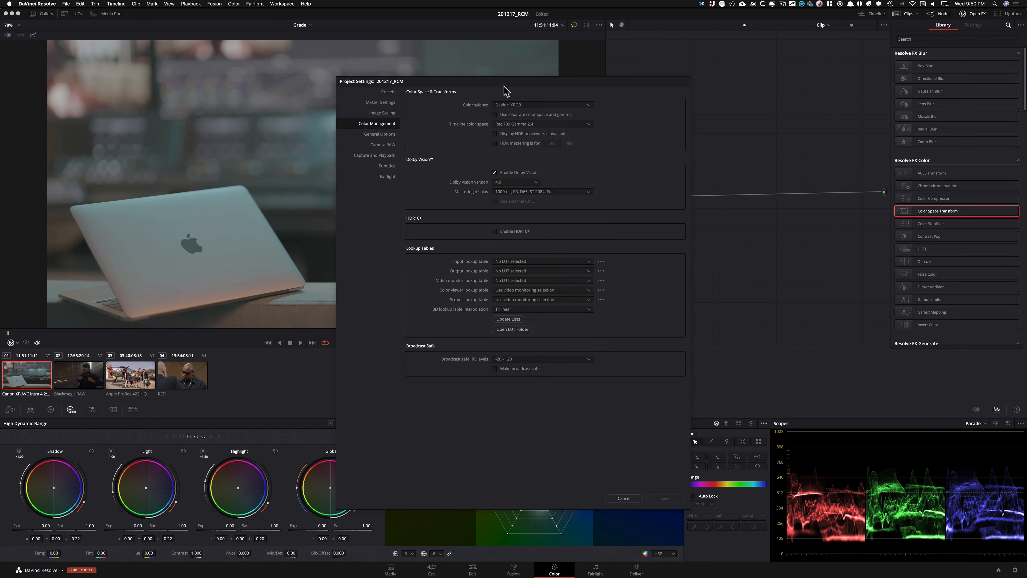
left_click(555, 105)
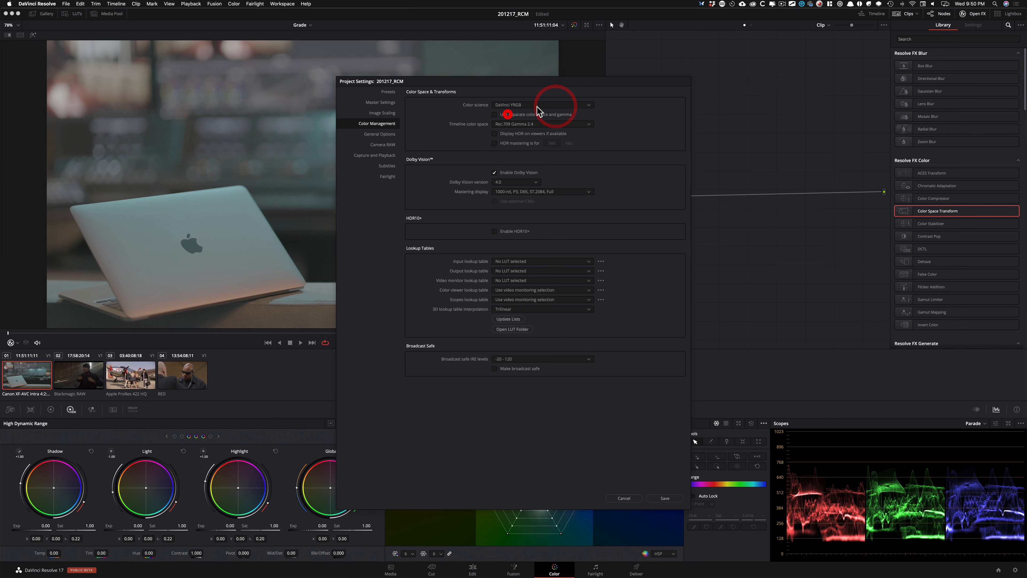
left_click(534, 117)
left_click(546, 114)
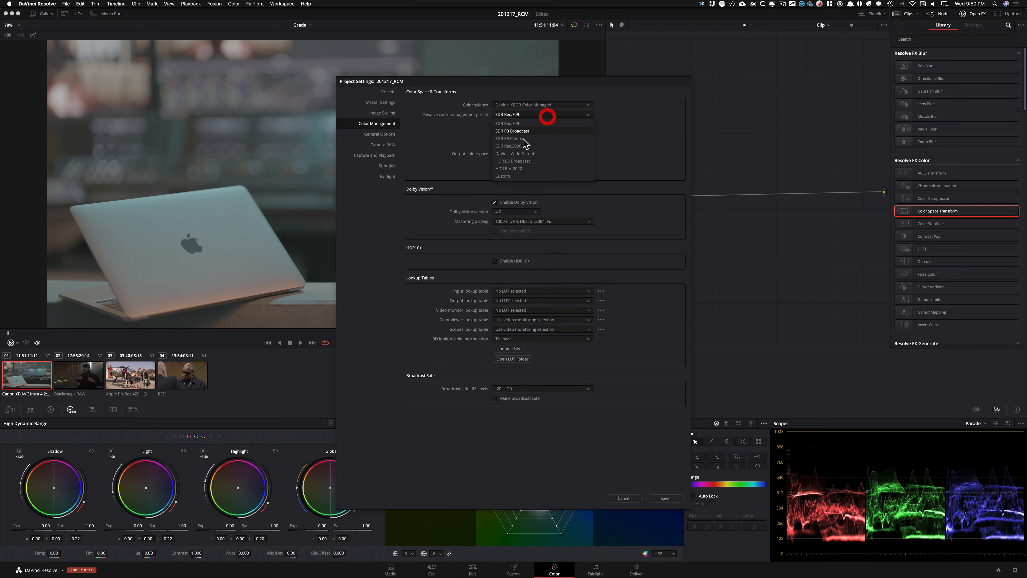
left_click(520, 153)
left_click(664, 498)
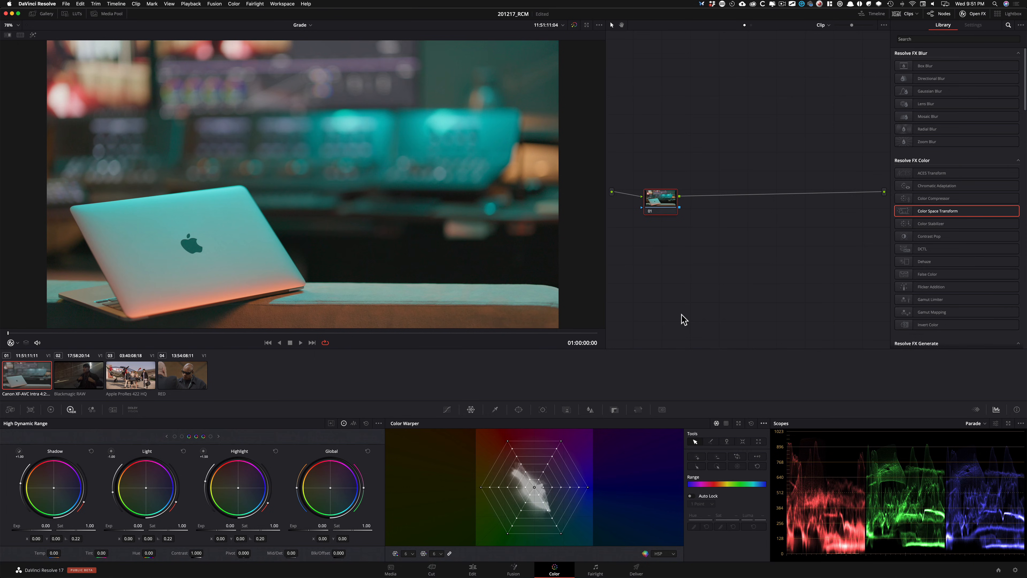
Step: Switch to Preview to examine the DaVinci Wide Gamut chromaticity graph once more, and return to DaVinci Resolve
key("super+Tab")
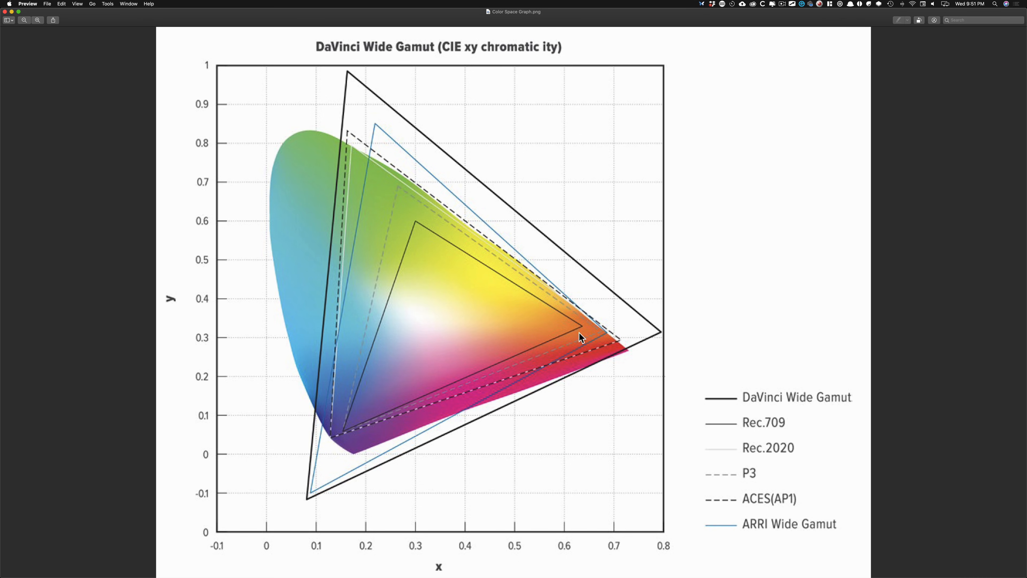
key("super+Tab")
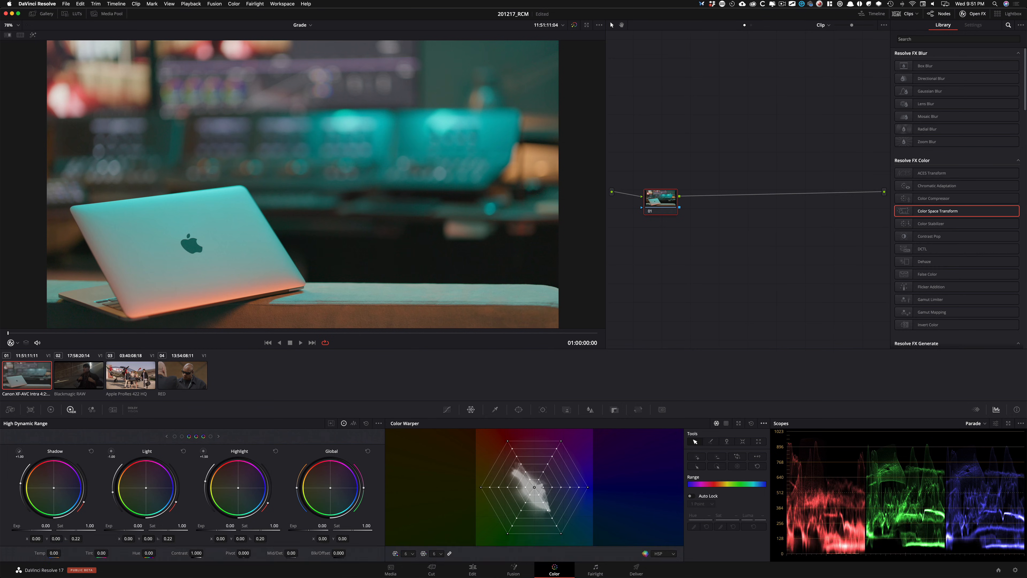
Step: Save the project, add two serial nodes to the Canon clip and set the last node's contrast to 1.181
key("super+s")
key("alt+s")
key("alt+s")
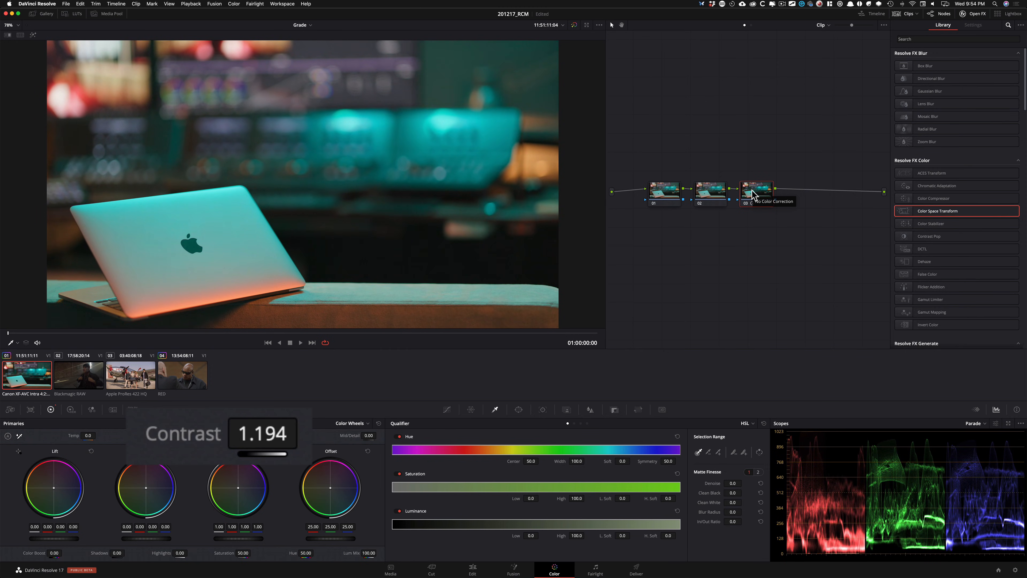
key("backslash")
key("backslash")
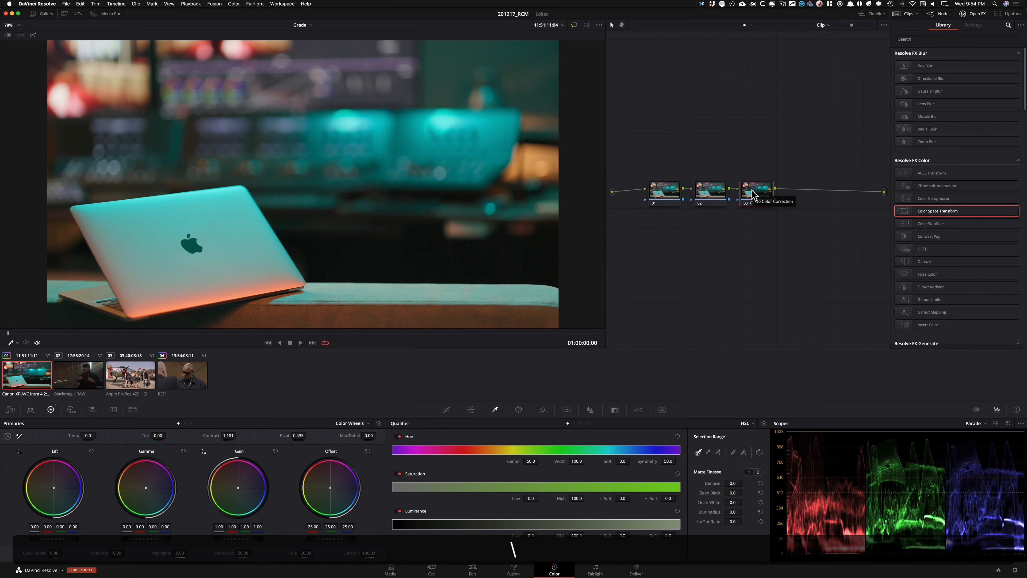
key("backslash")
key("backslash")
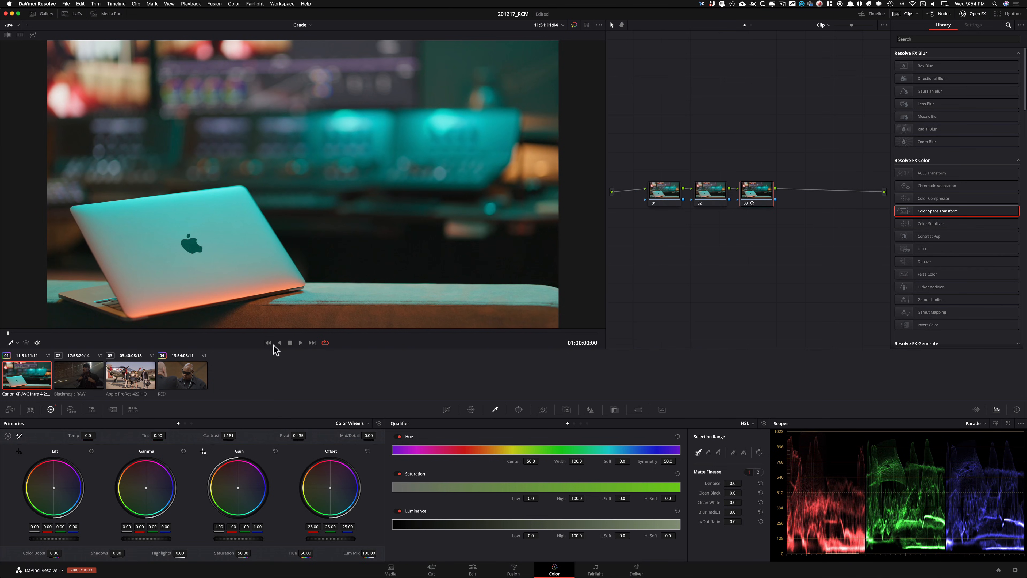
Step: Go to 01:00:03:09 in the Blackmagic RAW clip and add four serial nodes after its first node
left_click(83, 378)
left_click_drag(87, 336, 309, 334)
left_click(325, 342)
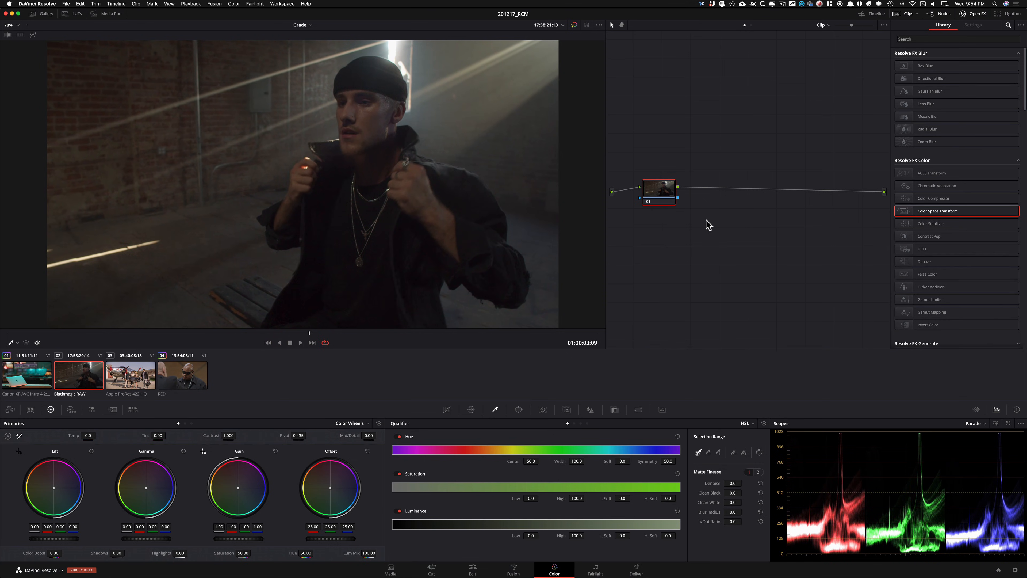
key("alt+s")
key("alt+s")
key("alt+s")
key("alt+s")
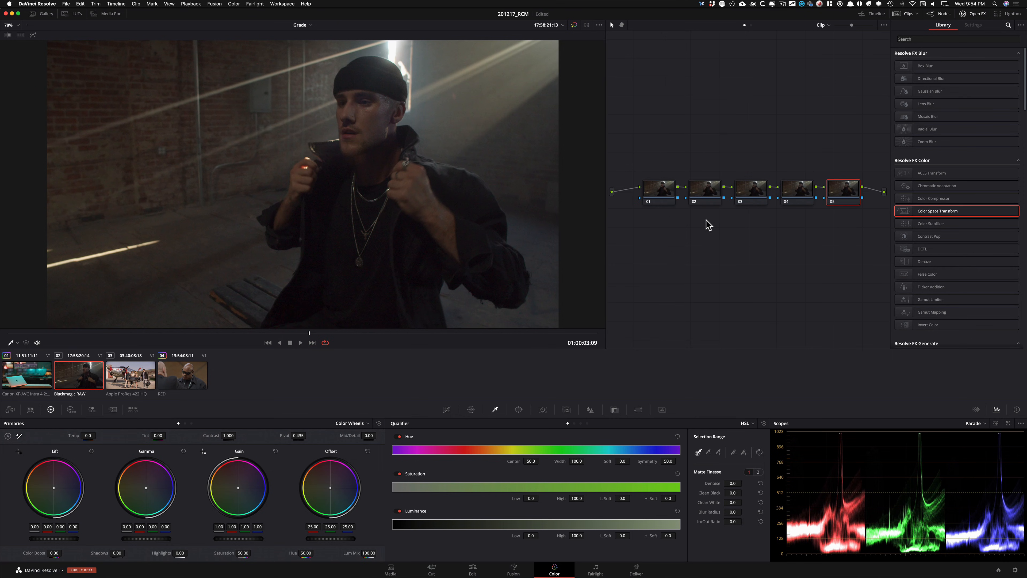
Step: Raise the contrast on node 03 to about 1.262 and balance the exposure on node 02, with gain at 0.92
key("shift+semicolon")
key("shift+semicolon")
key("shift+apostrophe")
key("shift+semicolon")
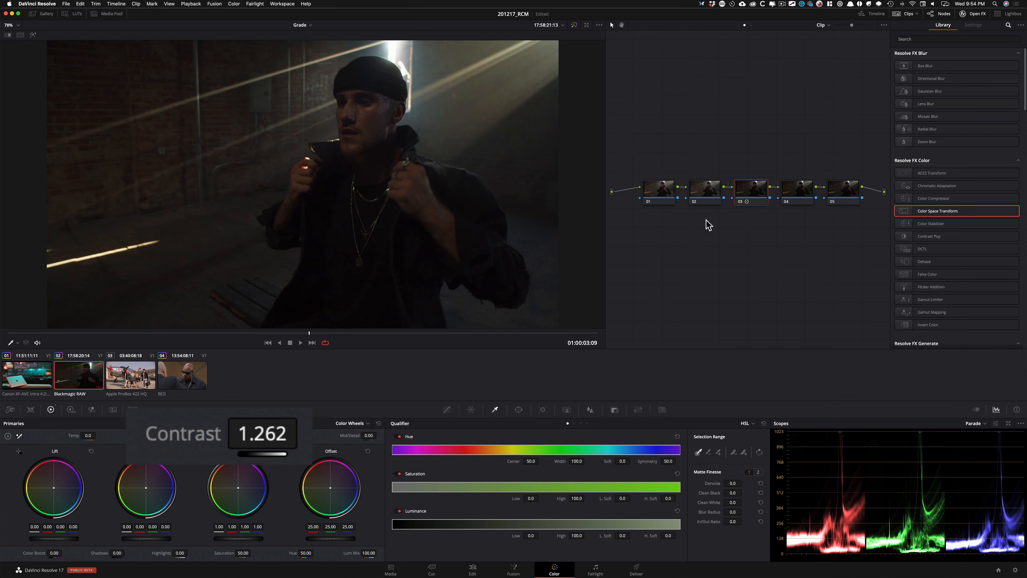
key("shift+semicolon")
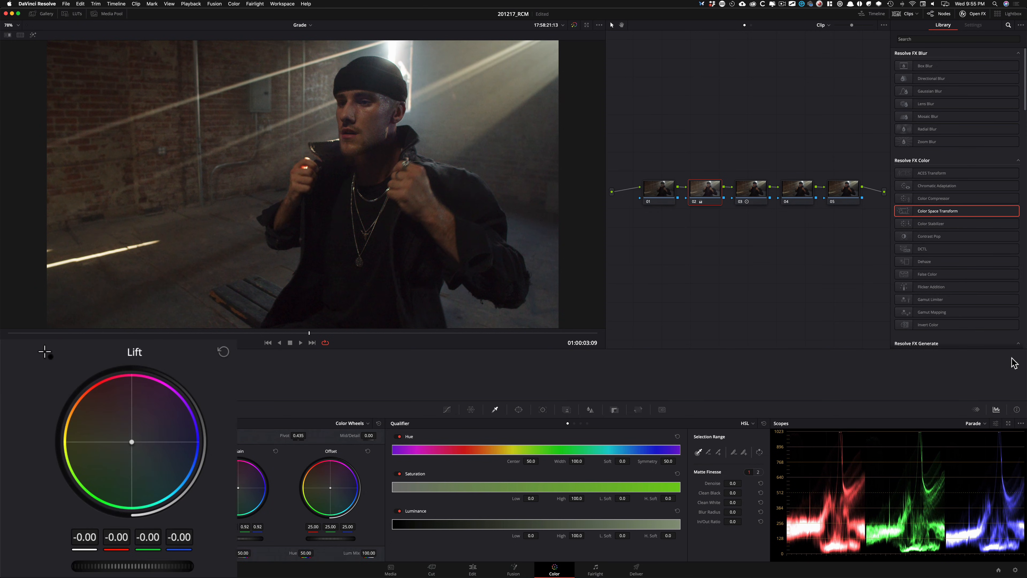
Step: For node 04, show the Custom curve and enable editable splines, exposing the handle of the curve's white point
left_click(775, 150)
key("alt+shift+apostrophe")
key("alt+shift+apostrophe")
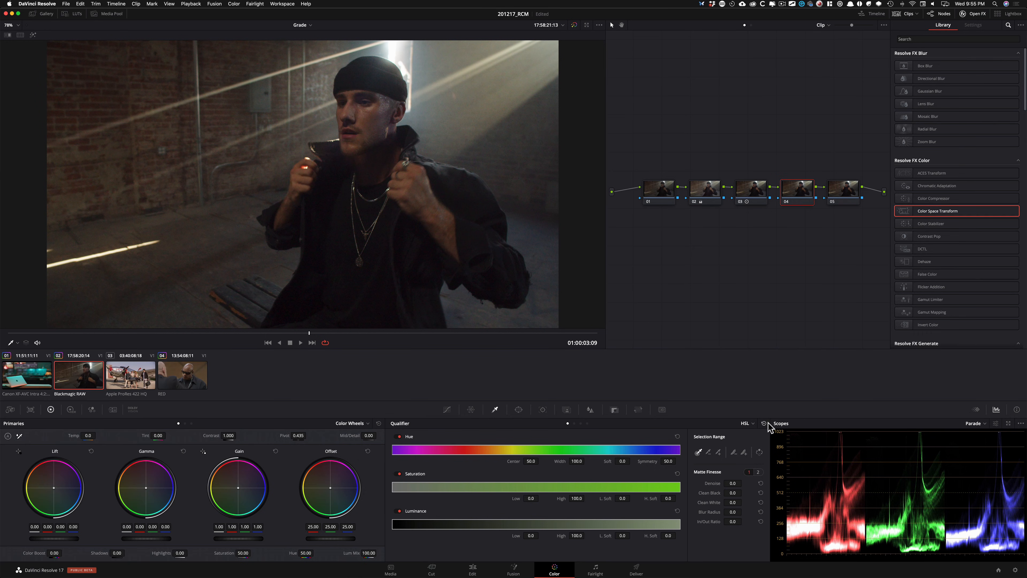
left_click(446, 410)
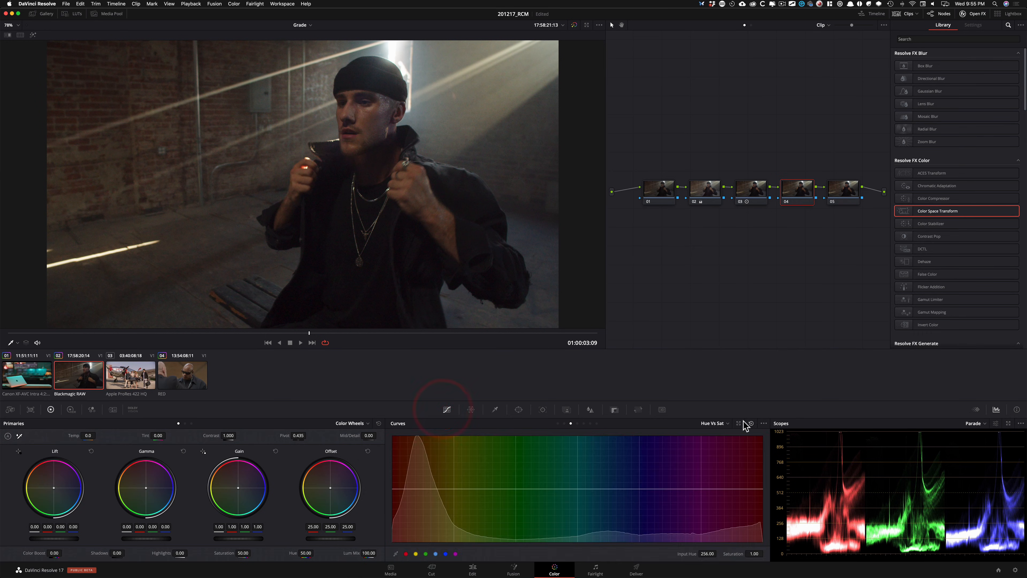
left_click(559, 424)
left_click(763, 424)
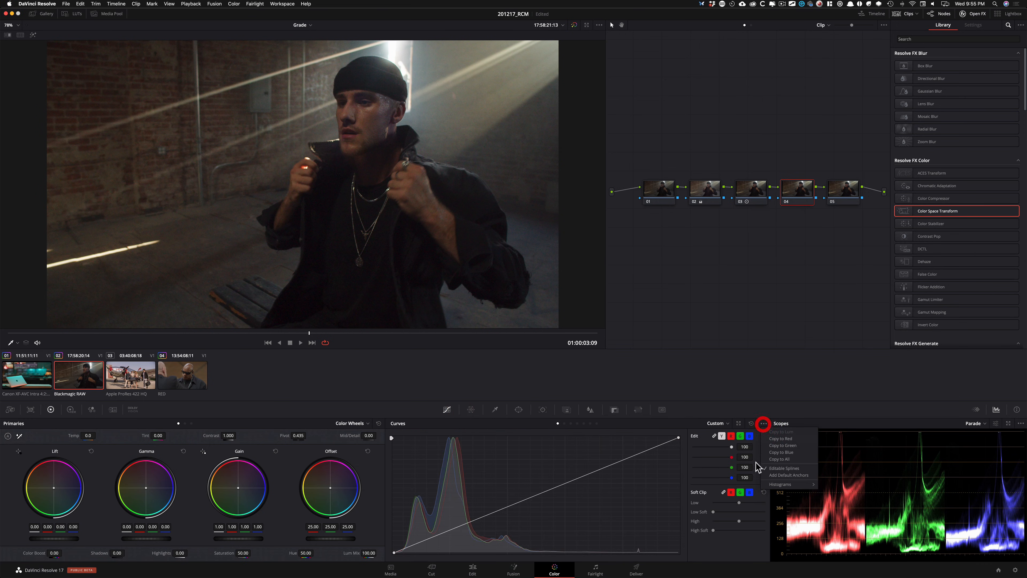
left_click(675, 424)
left_click(678, 438)
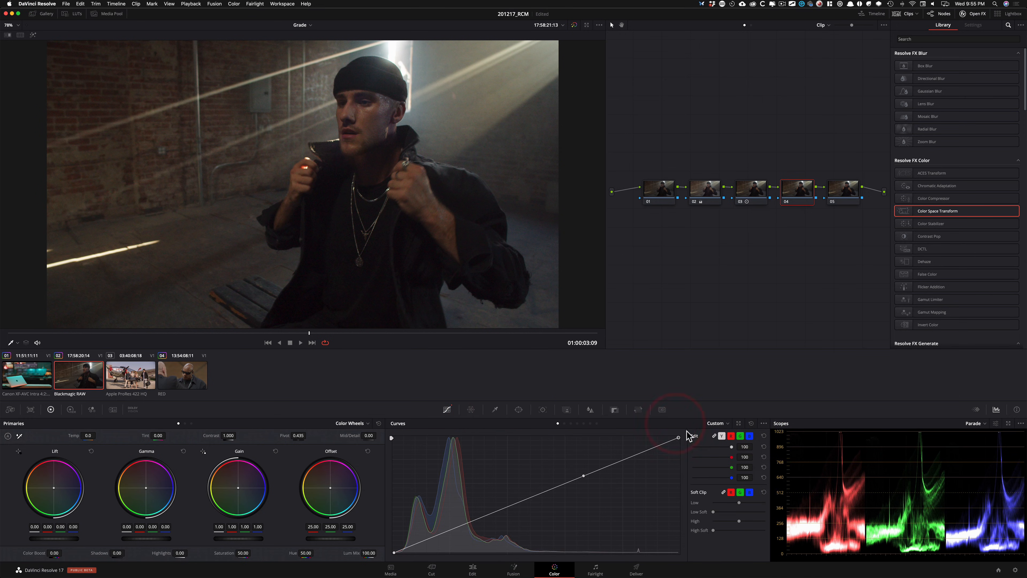
Step: Shape node 04's Custom curve by raising the highlight handle and pulling the shadow handle slightly down
left_click_drag(584, 475, 624, 441)
left_click(394, 553)
left_click_drag(395, 553, 372, 563)
left_click_drag(490, 514, 468, 530)
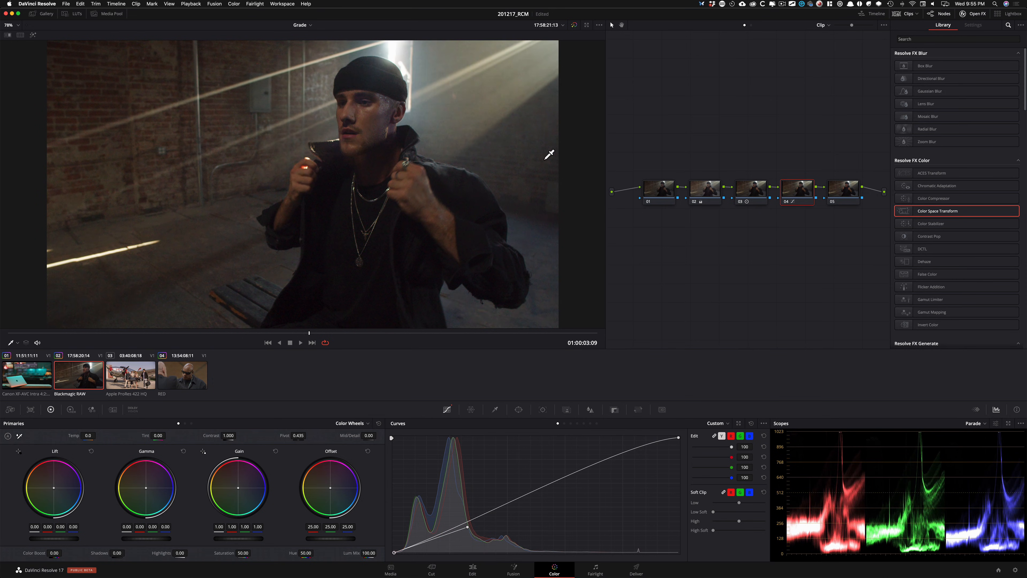
Step: Apply a Softlight Glow to node 05 with shine threshold 0.078, spread 0.395, brightness 0.849 and global blend 0.527
left_click(843, 198)
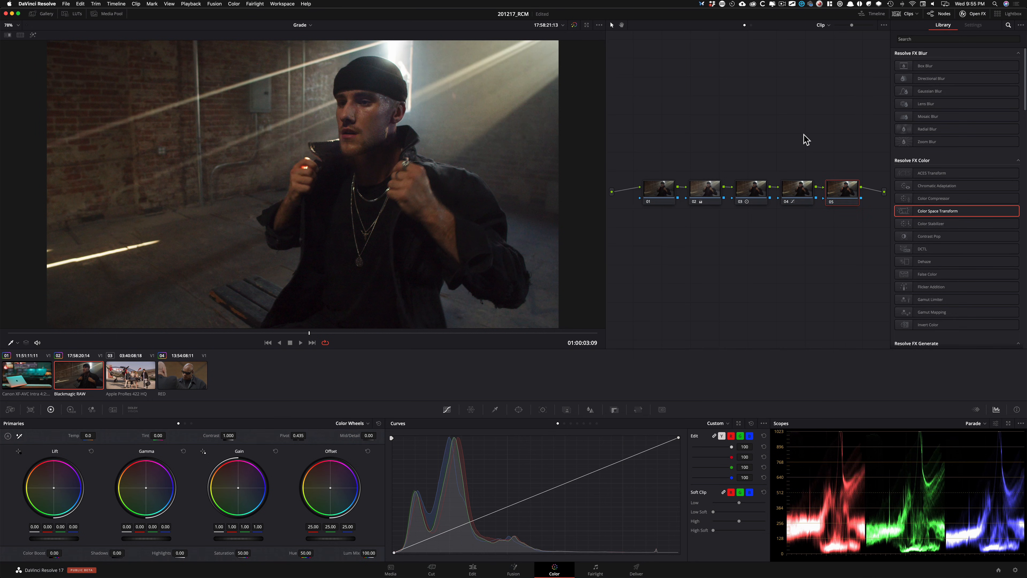
left_click(974, 14)
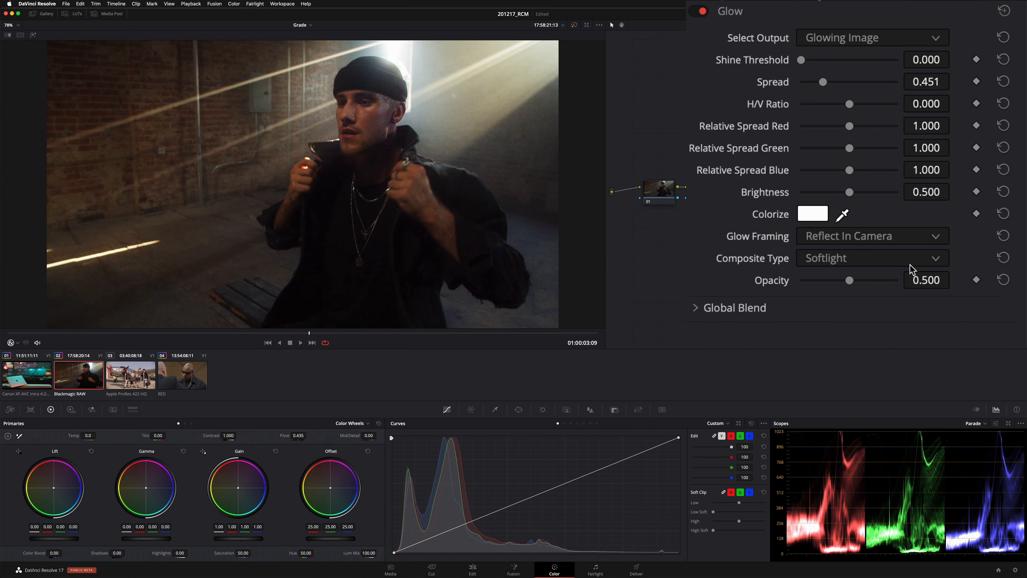
left_click(696, 309)
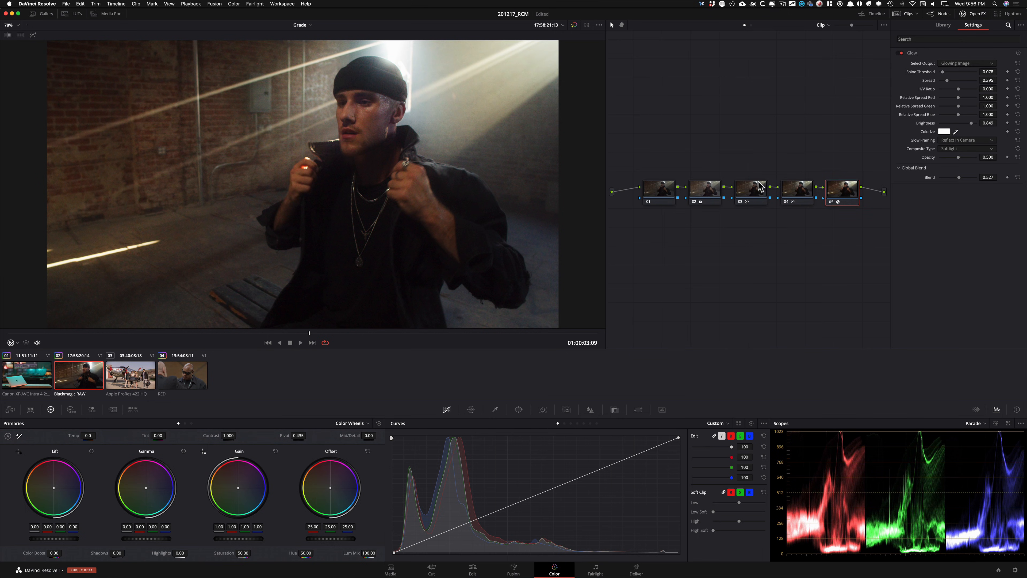
Step: Refine node 04's Custom curve by shortening the shadow handle and raising the highlight handle to the curve's upper limit
left_click(797, 197)
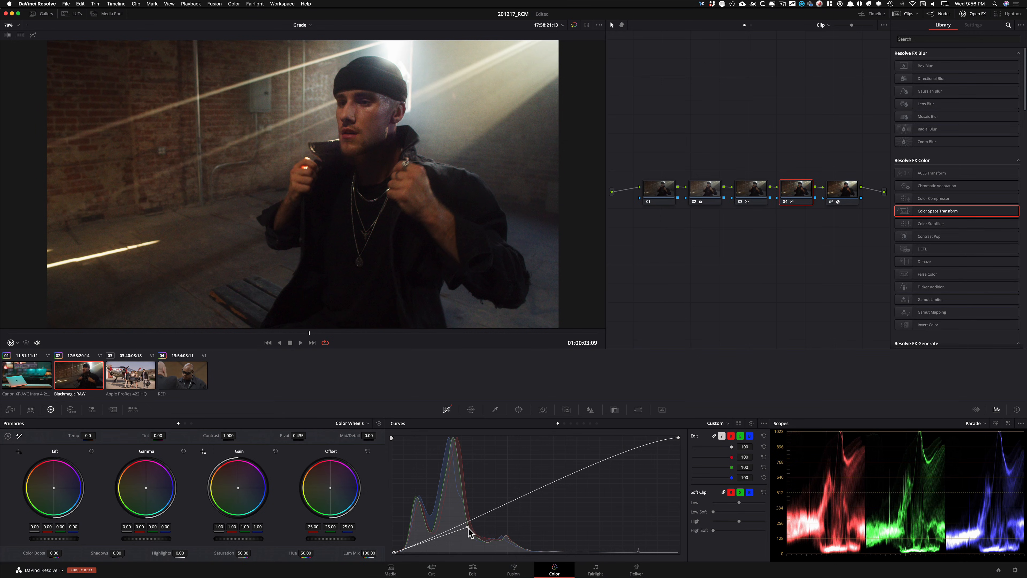
left_click_drag(468, 530, 455, 535)
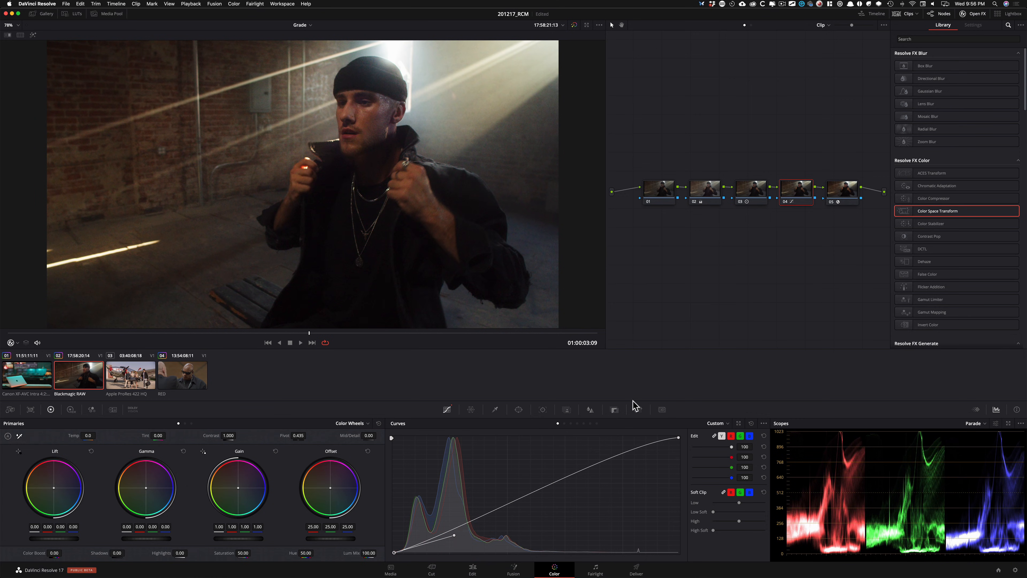
left_click_drag(603, 452, 616, 439)
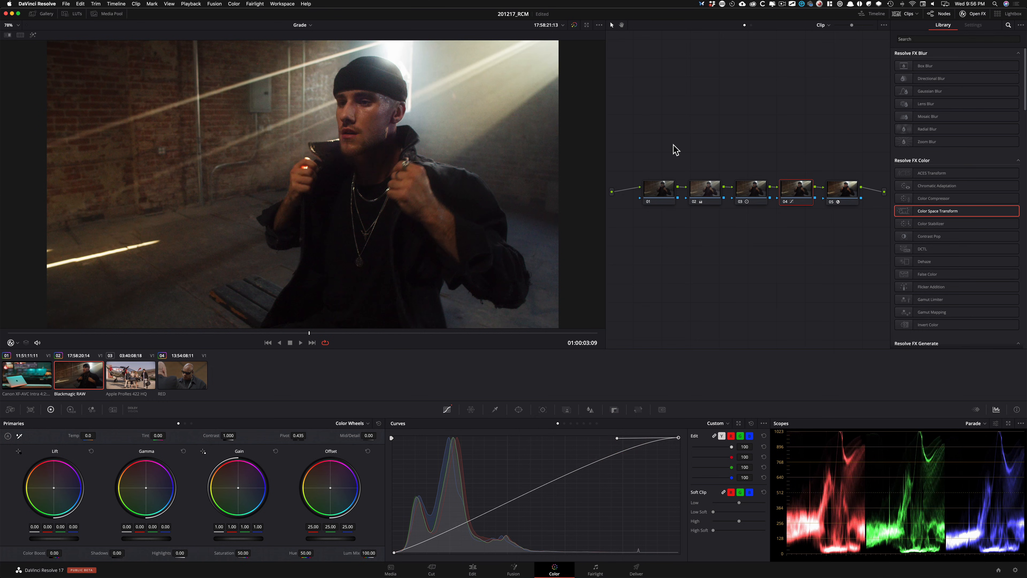
Step: On node 01, set temporal noise reduction to 3 frames with luma and chroma thresholds of 11.0
key("shift+semicolon")
key("shift+semicolon")
key("shift+semicolon")
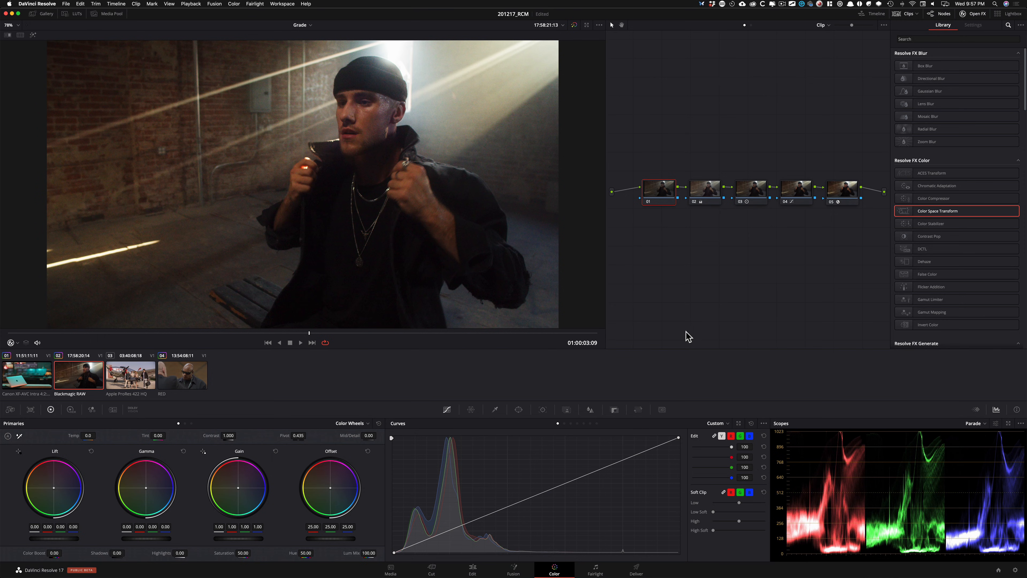
key("ctrl+6")
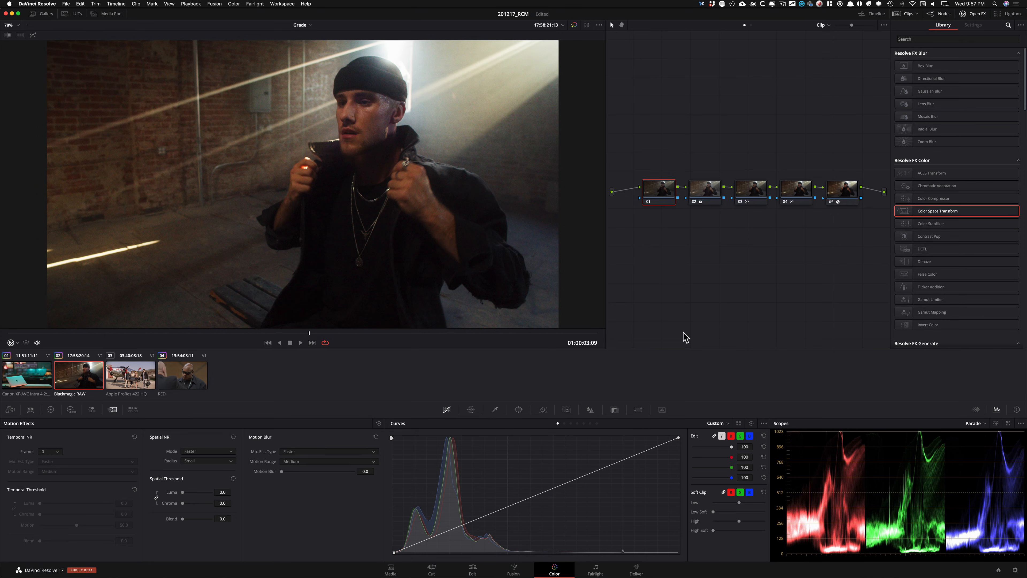
left_click(50, 451)
left_click(50, 494)
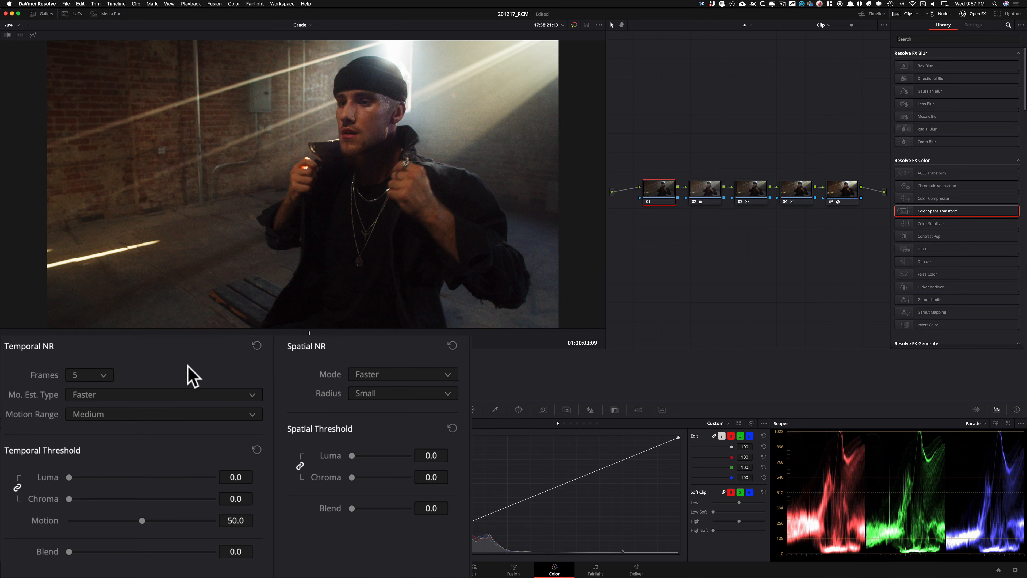
key("Up")
key("Up")
key("Up")
key("Up")
key("Down")
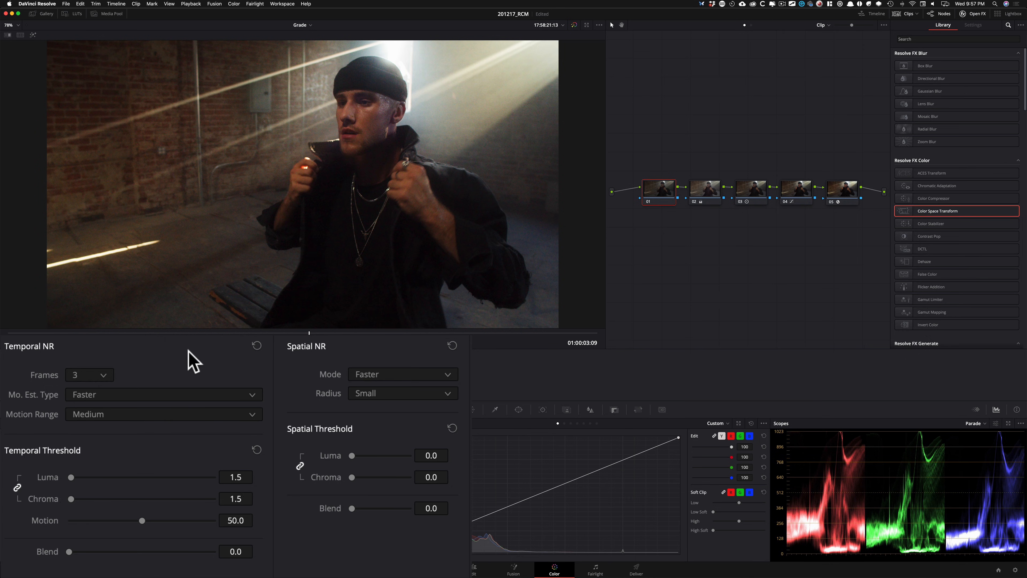
left_click_drag(188, 350, 216, 429)
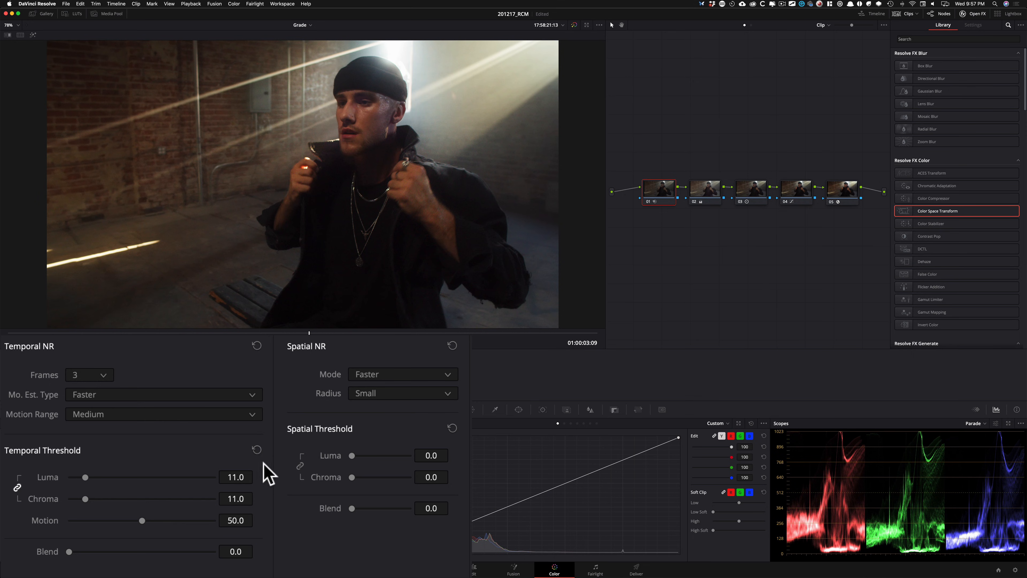
Step: Set node 01's spatial chroma threshold to 7.0, separate from luma, and compare the image with the node off and on
left_click_drag(251, 505, 267, 509)
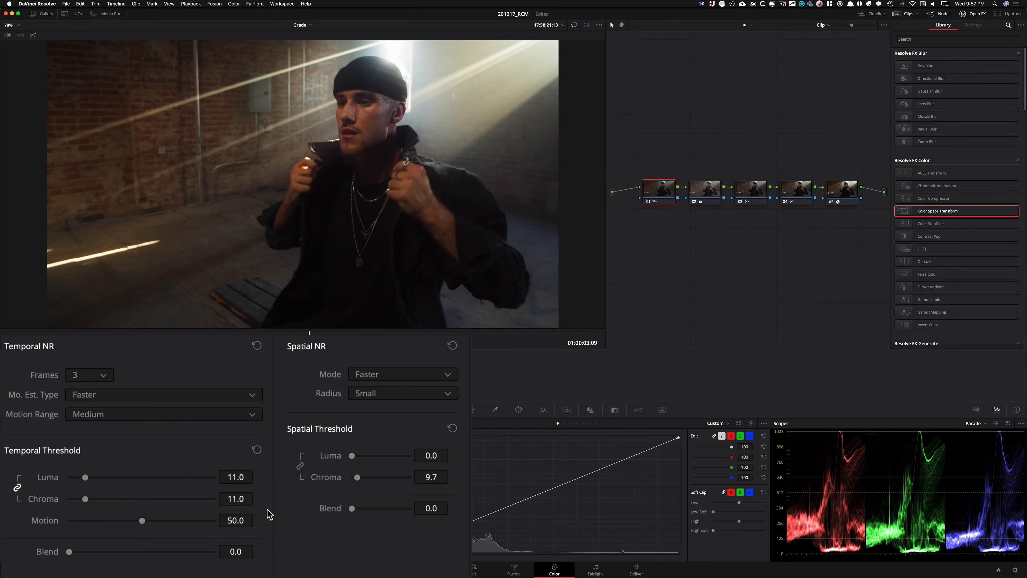
left_click_drag(273, 511, 275, 511)
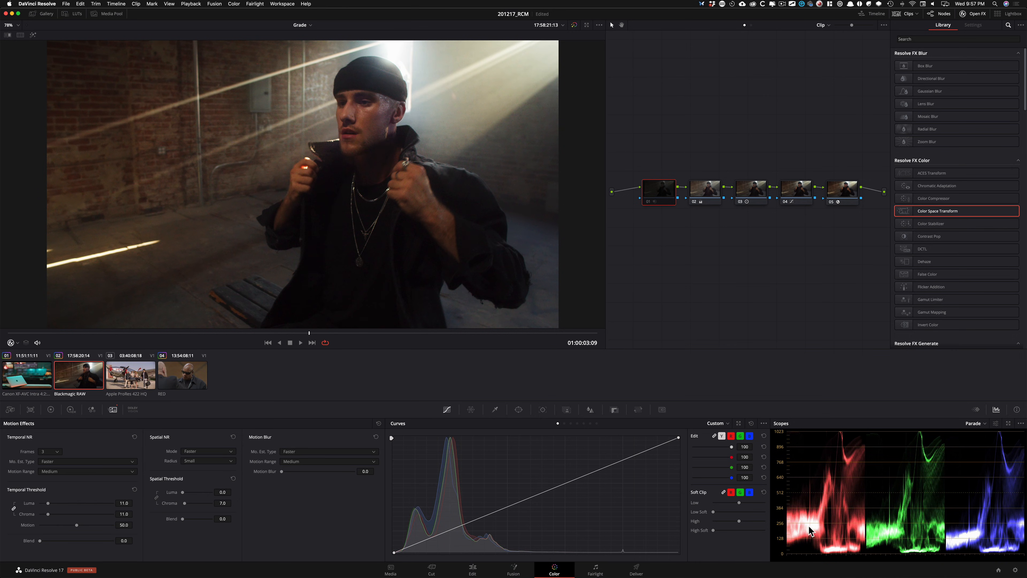
key("super+d")
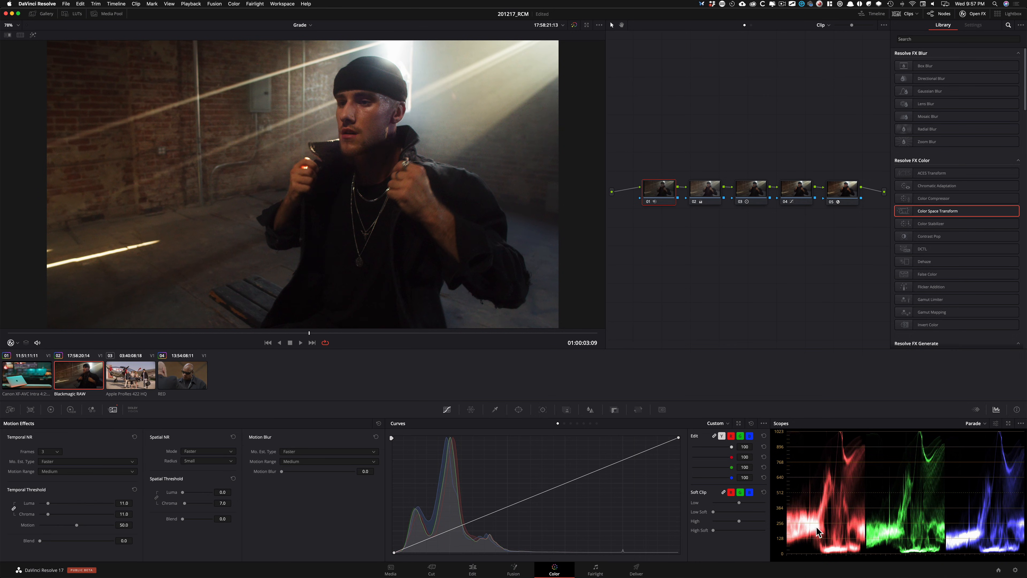
left_click(712, 245)
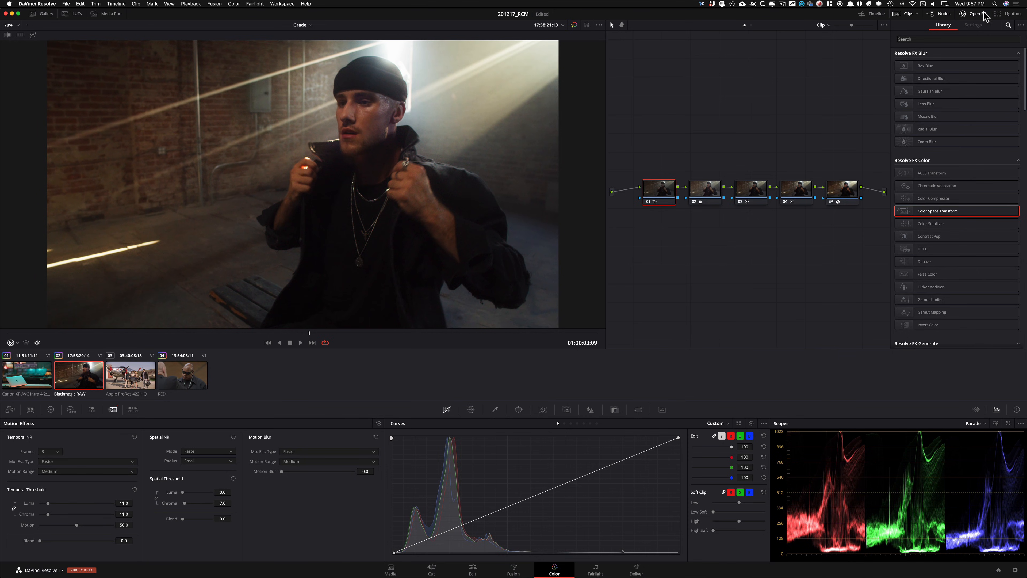
Step: Hide the effects library and move the Glow node out of the row, placing it below node 01
left_click(975, 13)
left_click(845, 190)
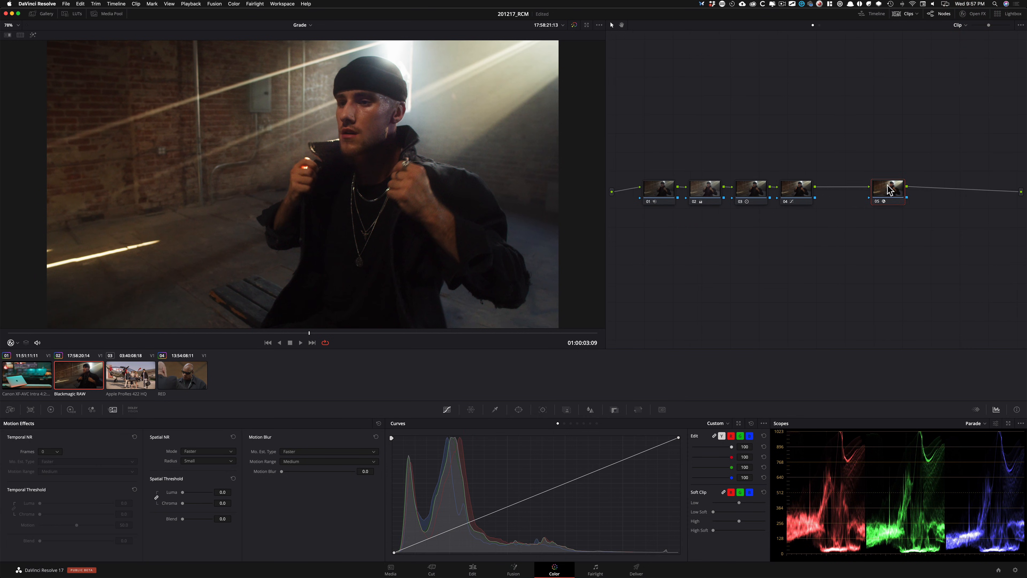
left_click_drag(843, 189, 664, 230)
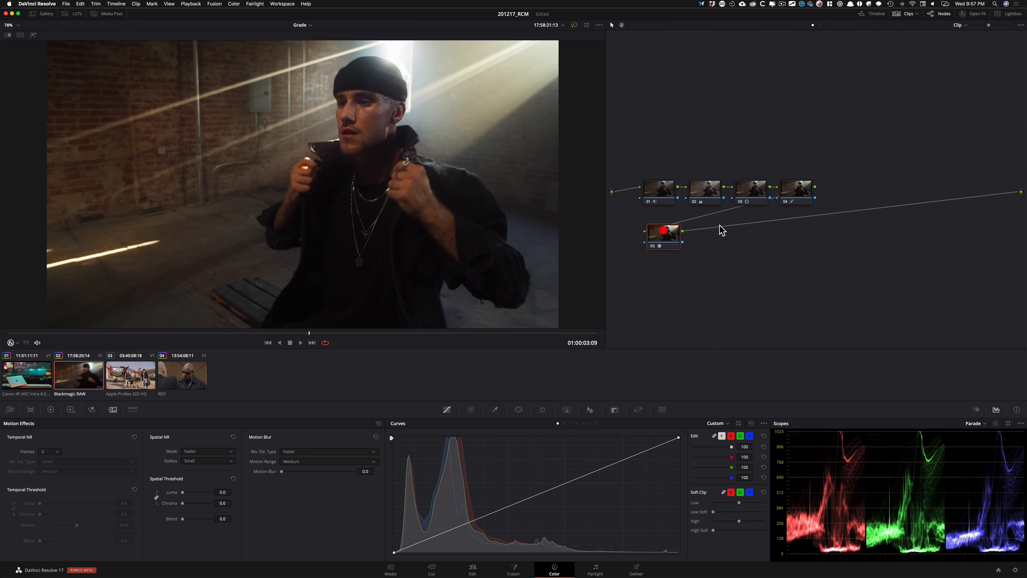
Step: Add a serial node after node 04 and a parallel node beneath it
left_click(806, 198)
key("alt+s")
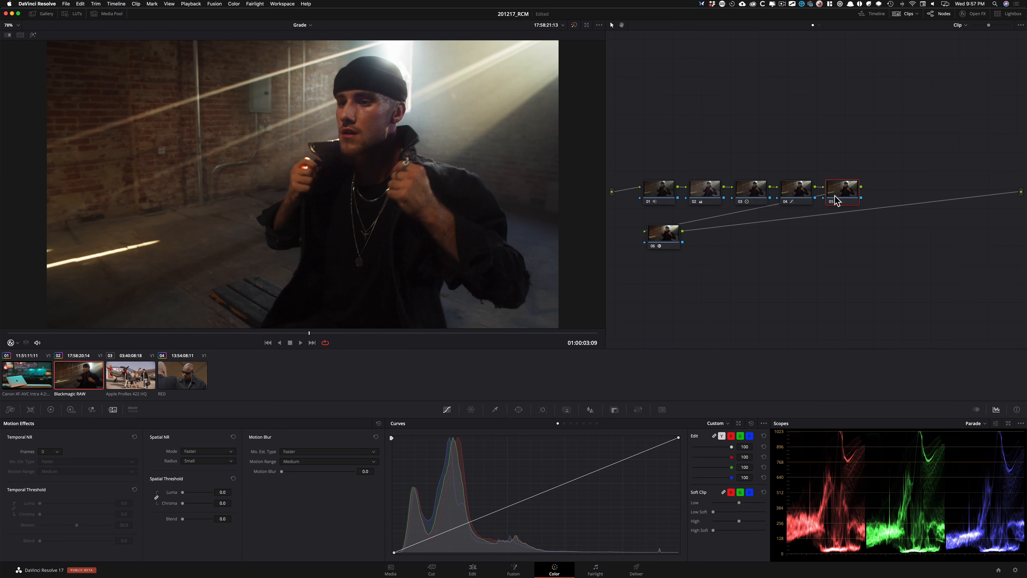
key("alt+p")
left_click_drag(853, 226, 856, 219)
Step: Show the primary wheels and the HSL Qualifier, and sample the man's facial skin tone to key the new parallel node
left_click(494, 410)
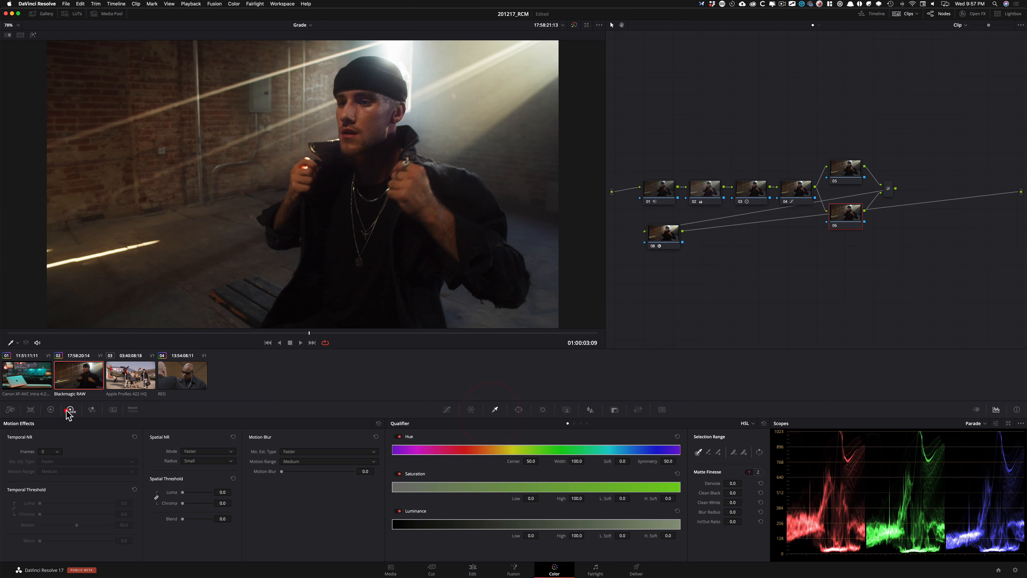
left_click(51, 410)
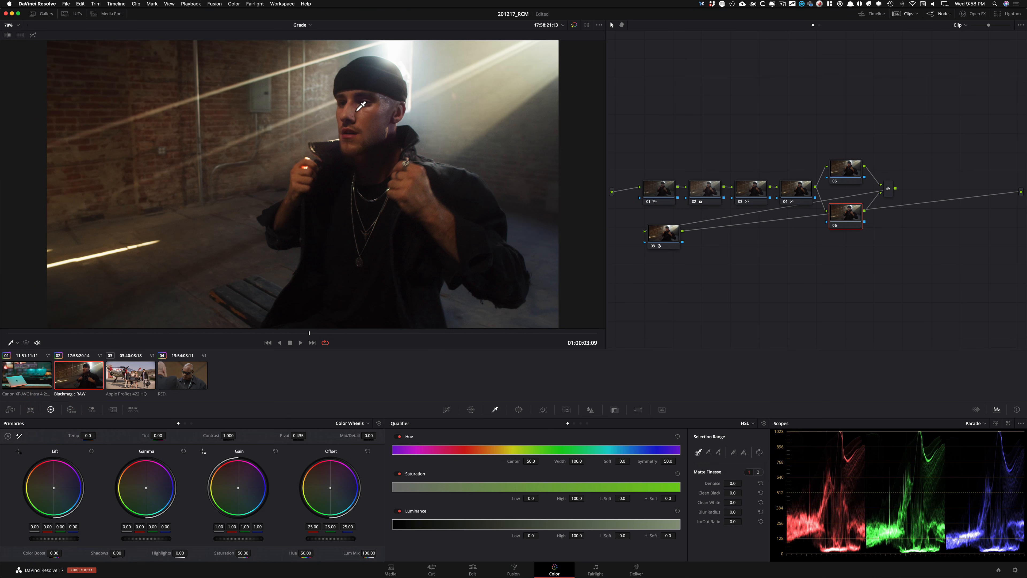
left_click(365, 112)
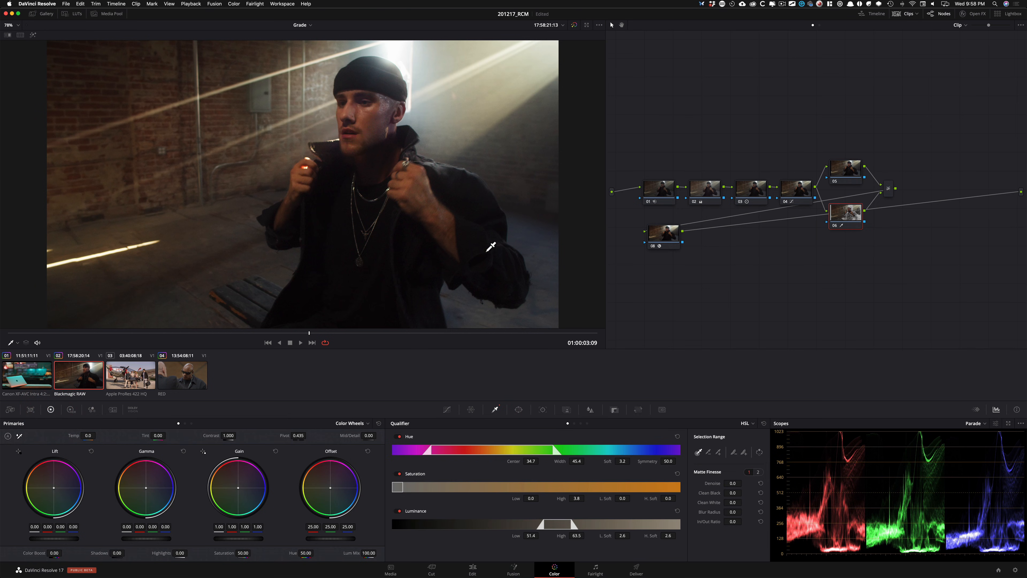
Step: Refine node 06's skin key in the highlight view: hue width 8.4, saturation low 0.6, luminance low 54.0 and denoise 10.0
key("shift+h")
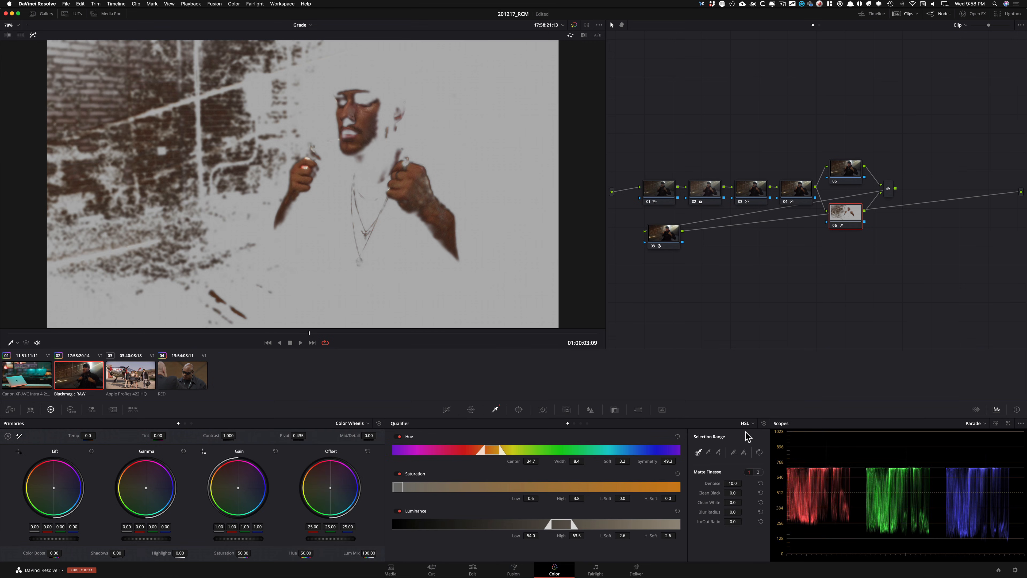
key("shift+h")
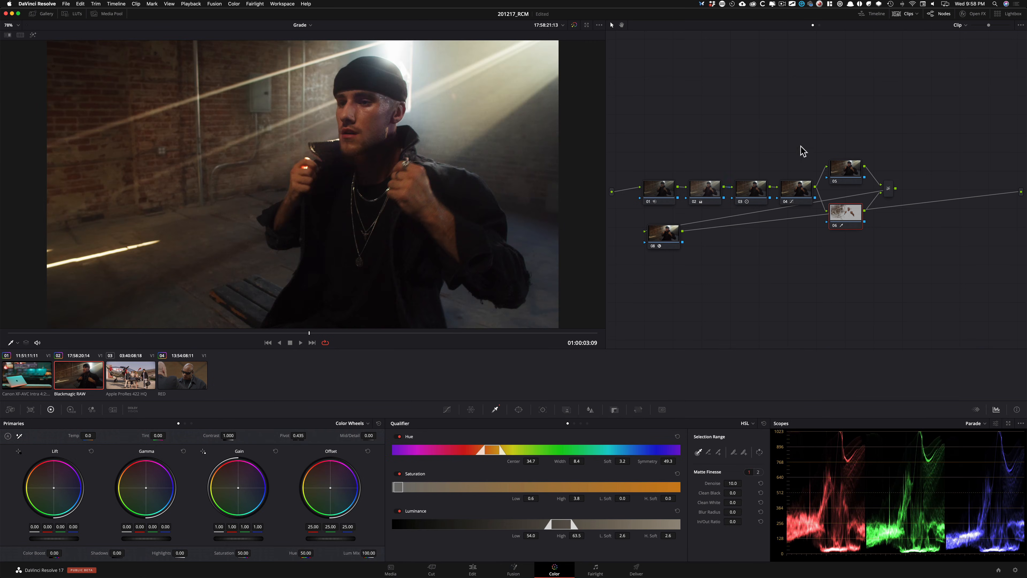
Step: Grade node 05 with the primary bars, setting lift red to -0.01, gain red to 1.03 and gain blue to 0.97
left_click(847, 172)
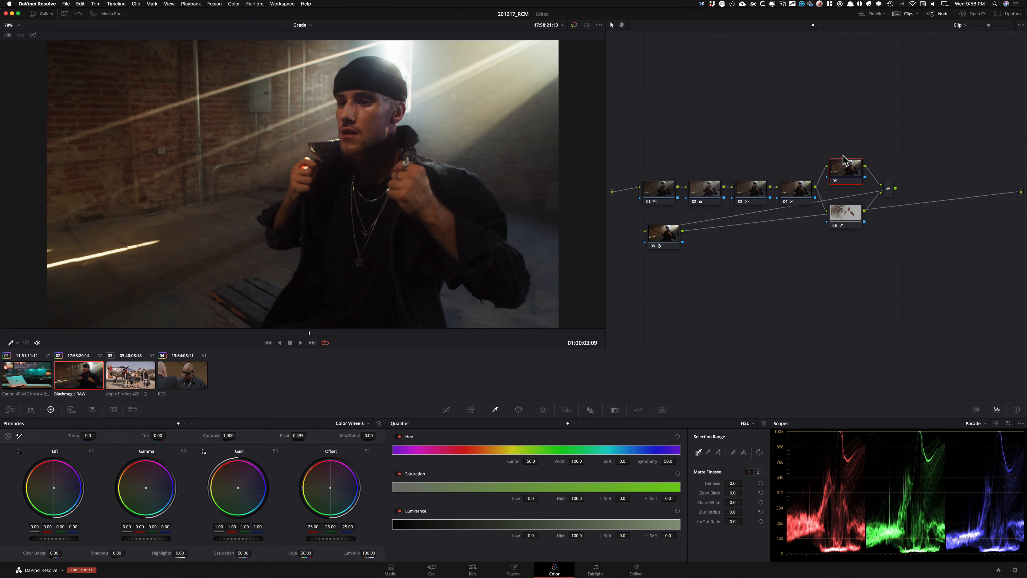
left_click(185, 423)
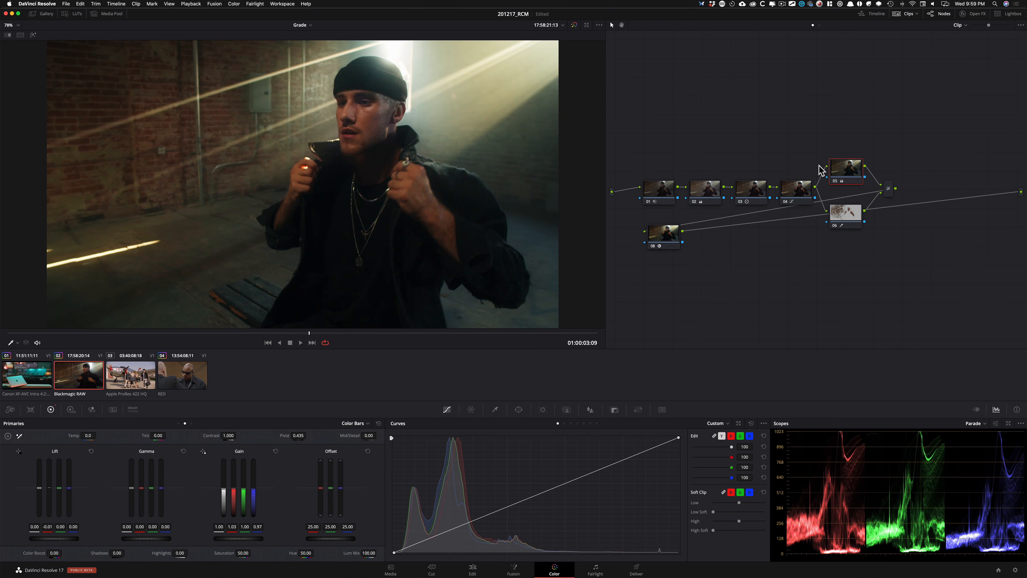
Step: Play the Blackmagic RAW clip and compare its image with the whole grade bypassed and enabled
left_click(935, 254)
key("space")
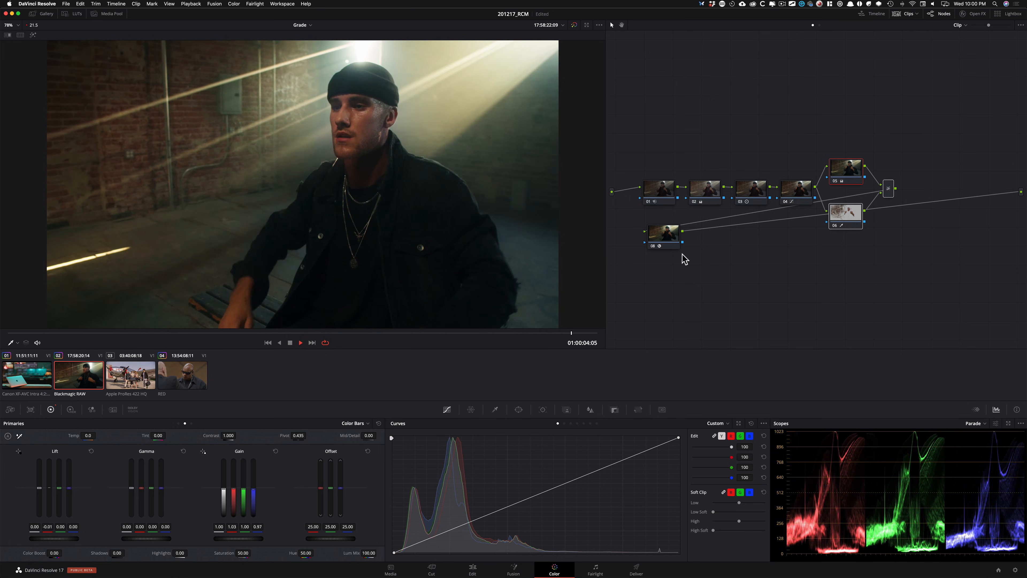
key("space")
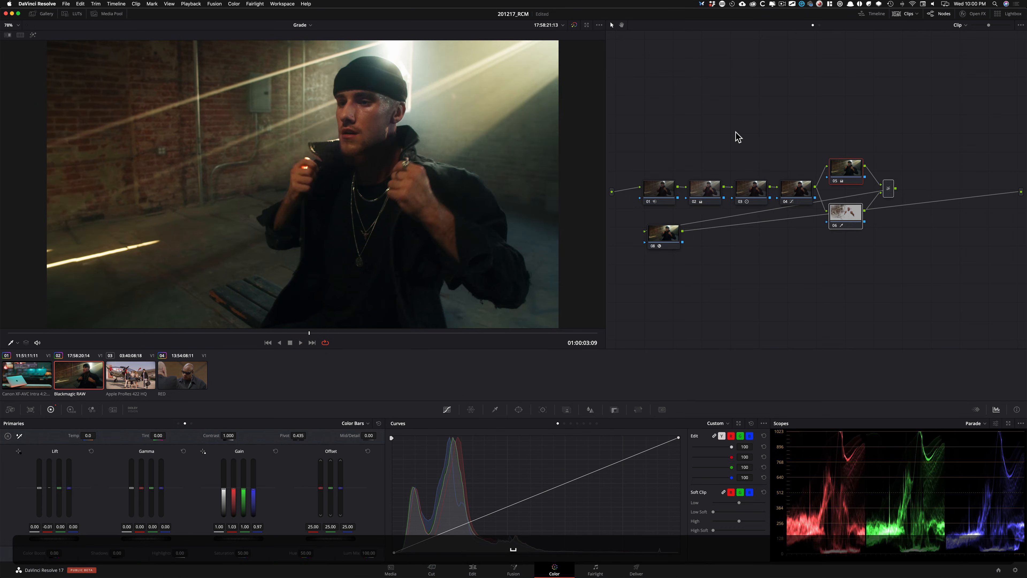
key("backslash")
key("backslash")
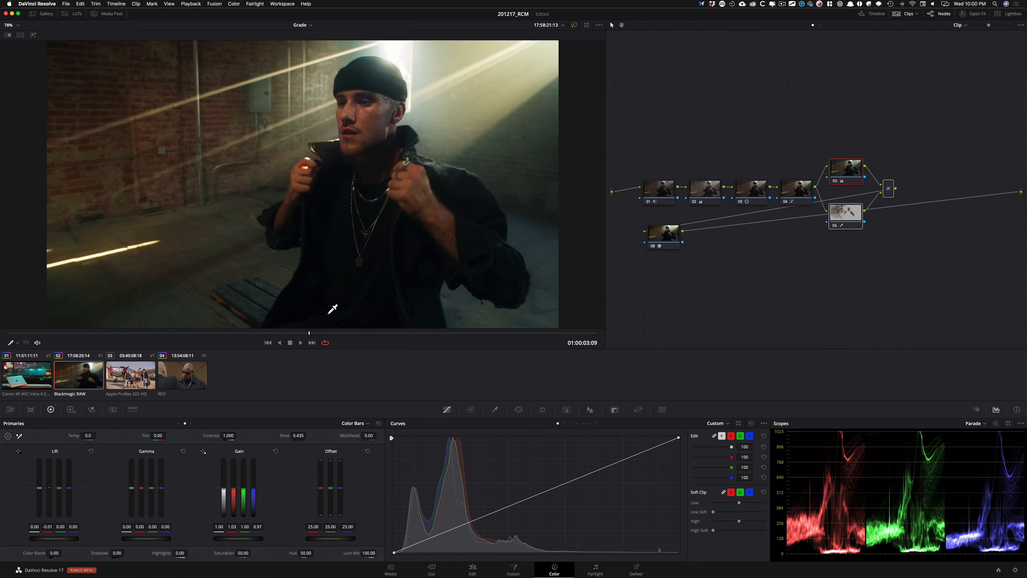
key("shift+d")
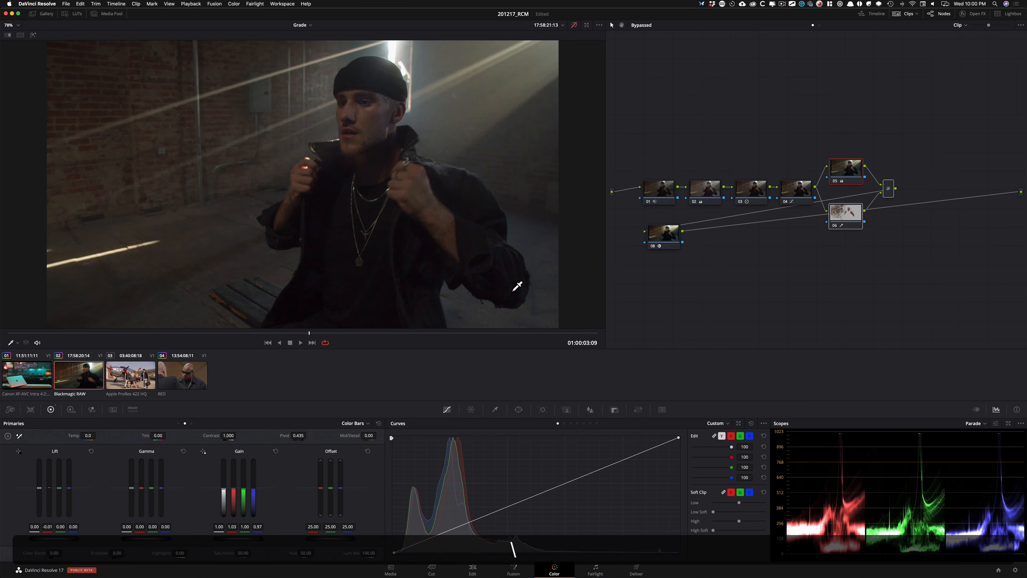
key("shift+d")
key("shift+d")
key("shift+d")
key("shift+d")
key("shift+d")
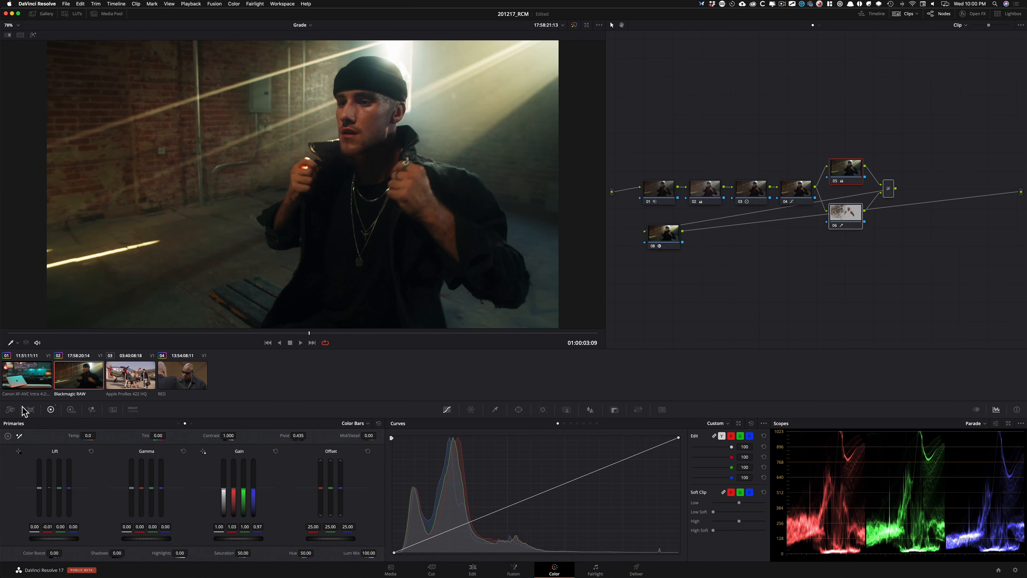
Step: Check the Blackmagic RAW clip's Camera Raw settings, then return to the primaries and compare the grade off and on again
left_click(10, 409)
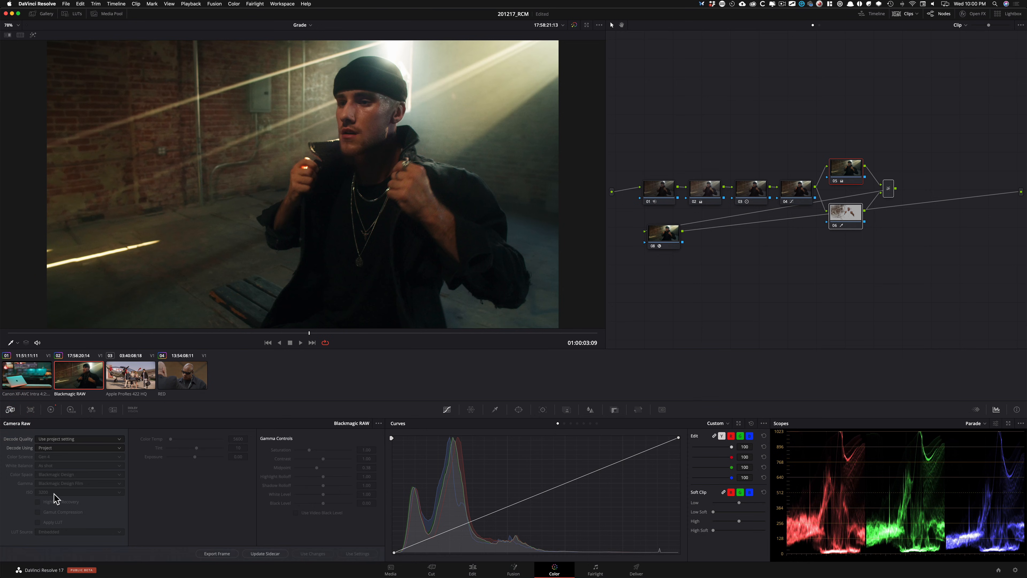
left_click(50, 410)
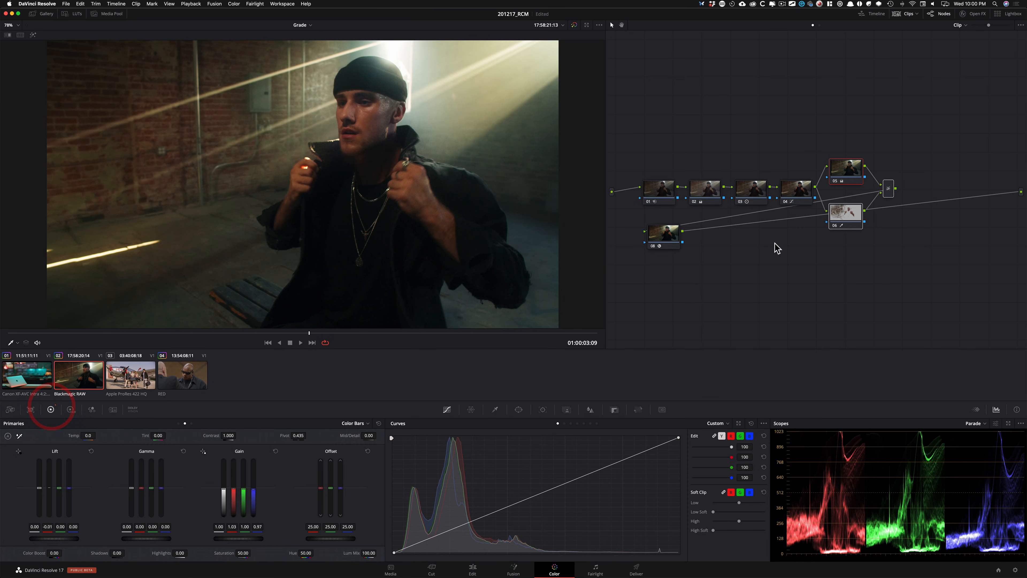
key("backslash")
key("backslash")
key("backslash")
key("backslash")
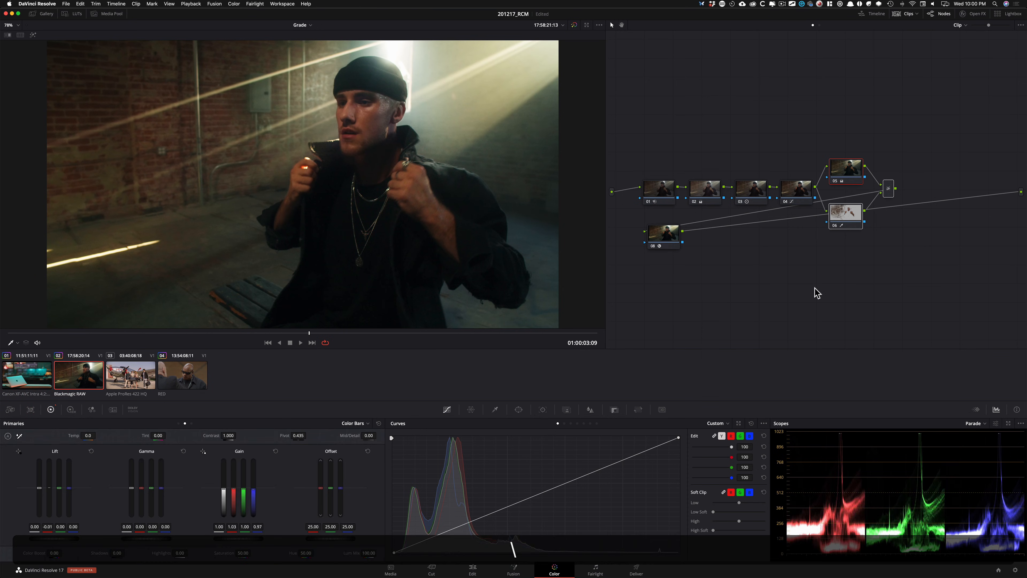
key("backslash")
key("backslash")
key("backslash")
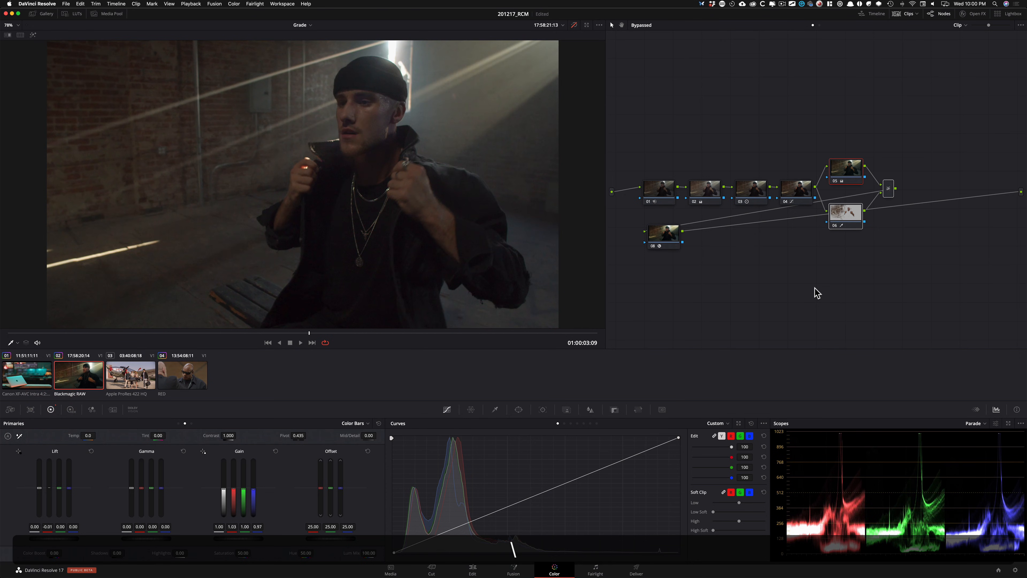
key("backslash")
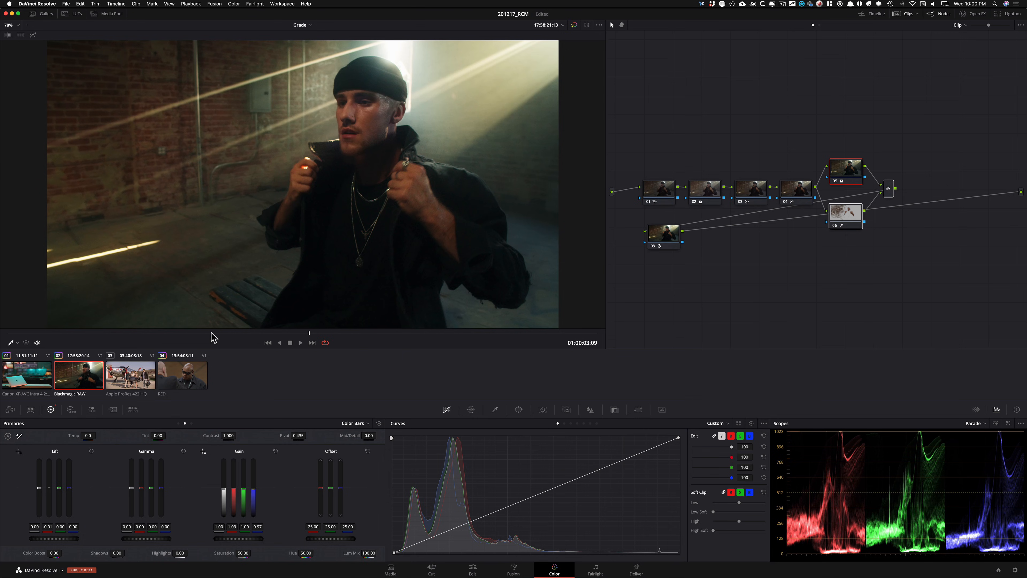
left_click_drag(183, 335, 339, 339)
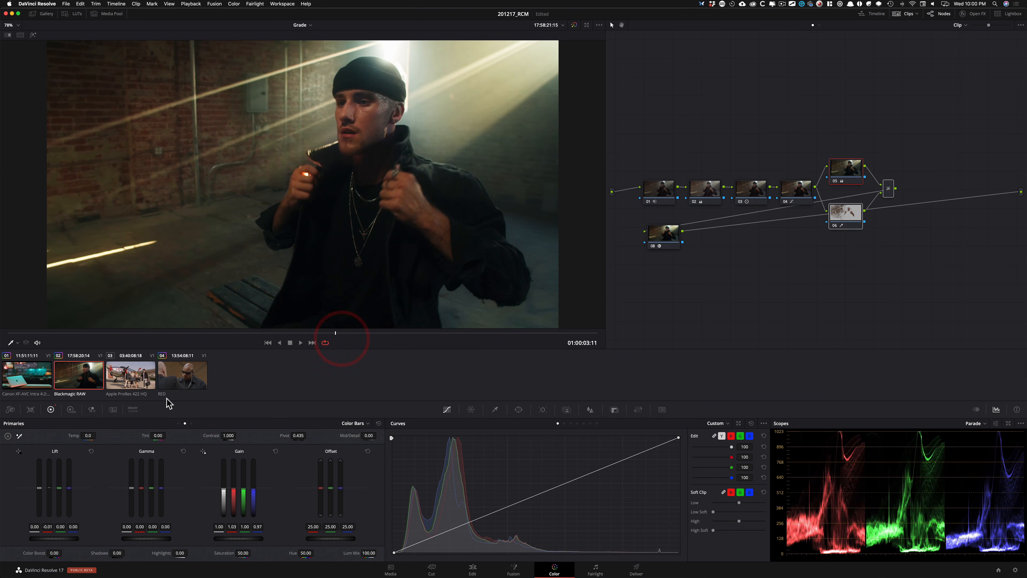
Step: Open the Apple ProRes 422 HQ clip, reposition its node 01 further along the graph, and add a serial node after it
left_click(144, 379)
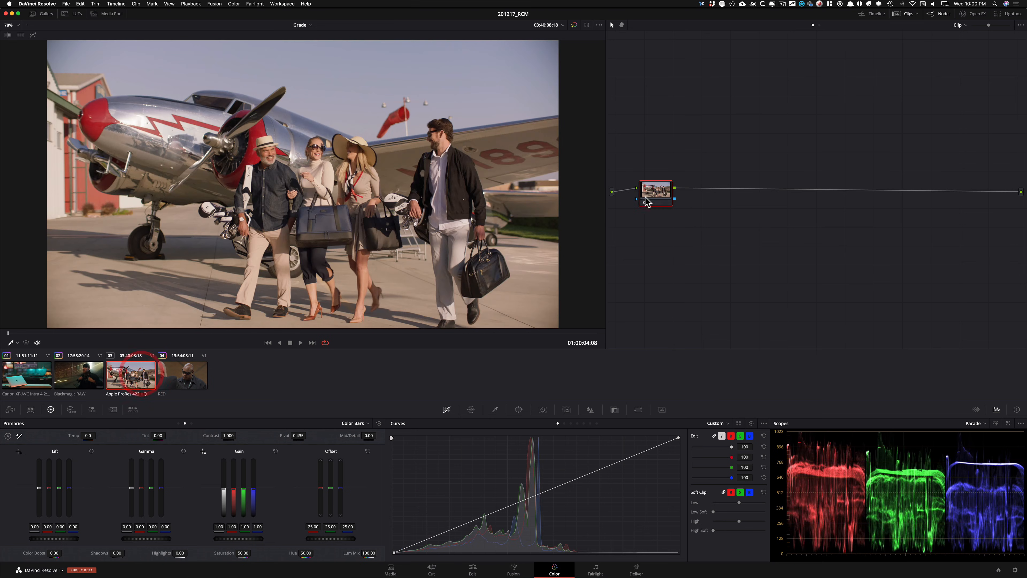
left_click_drag(665, 193, 758, 194)
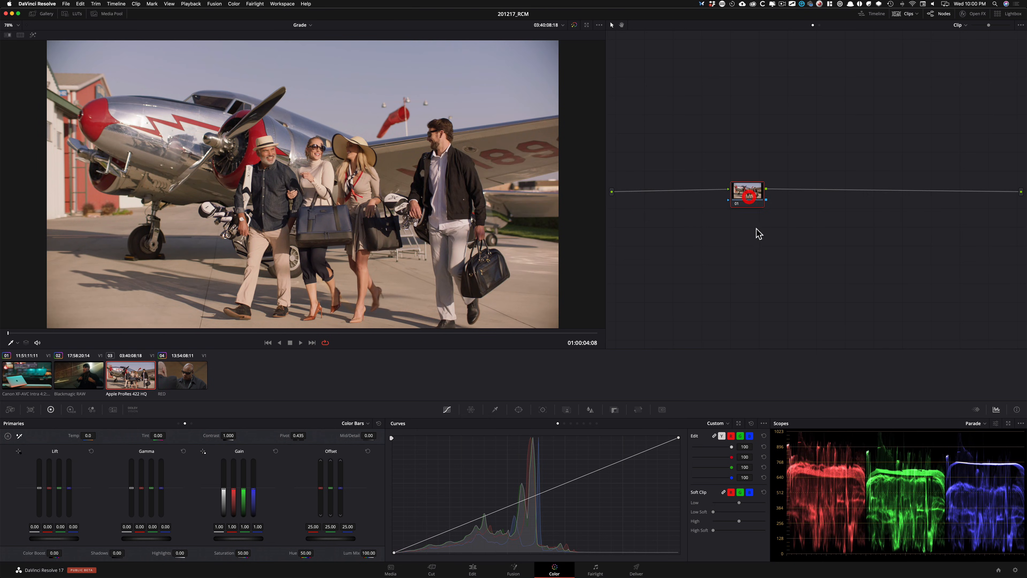
key("alt+s")
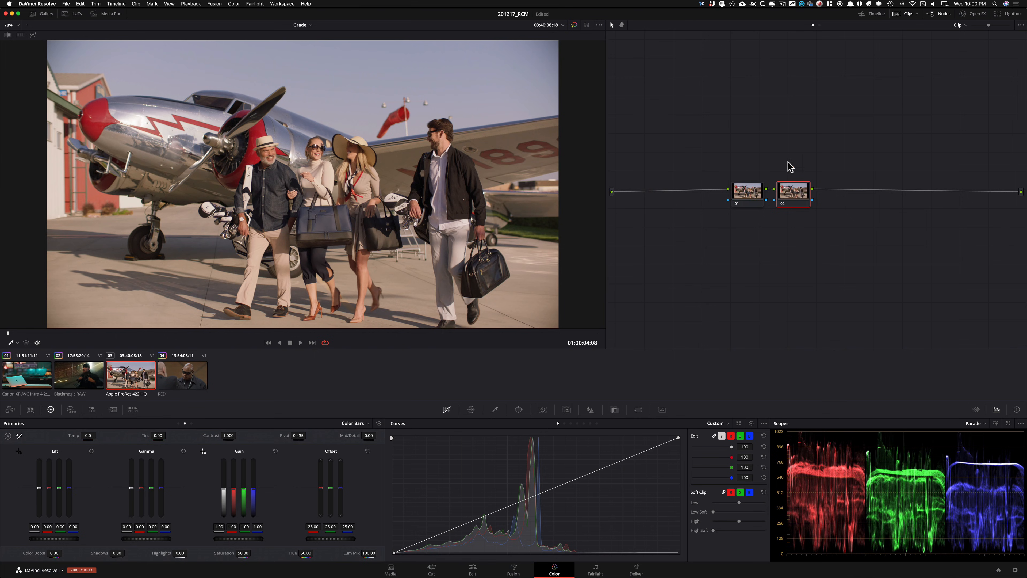
Step: White-balance node 02 by sampling a neutral area near the plane's landing gear, and compare the image with the node off and on
left_click(19, 436)
left_click(131, 198)
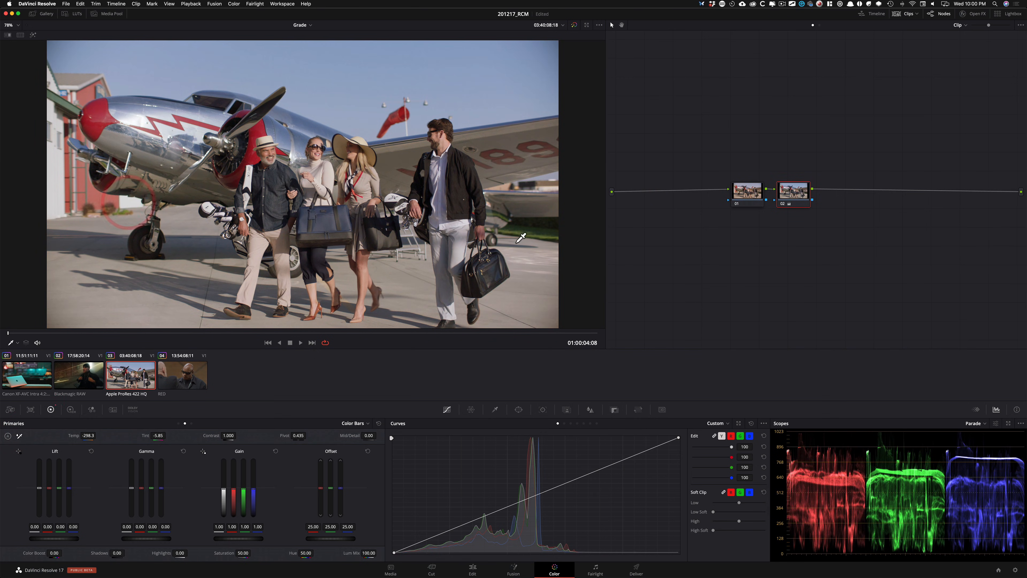
key("super+d")
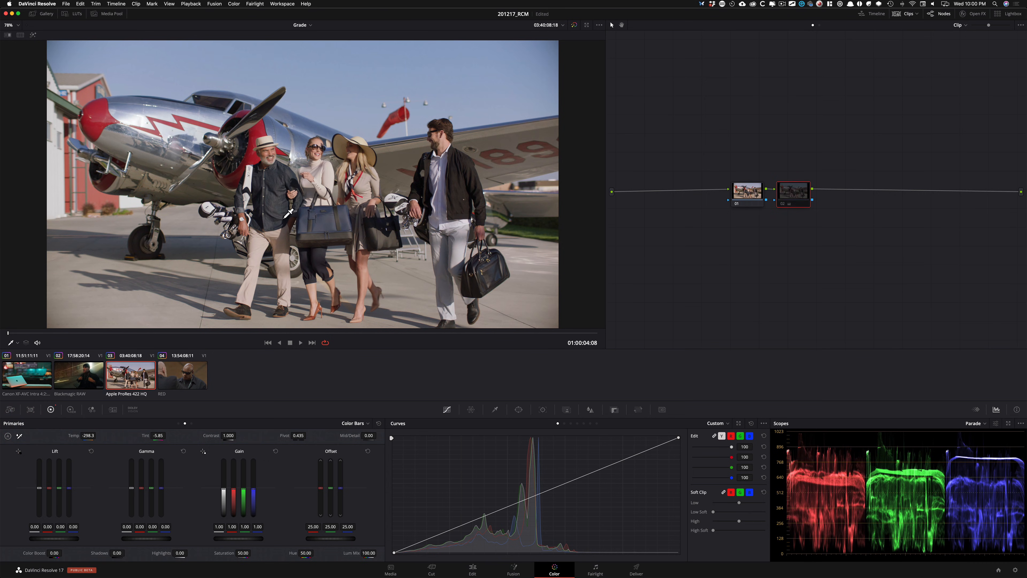
key("super+d")
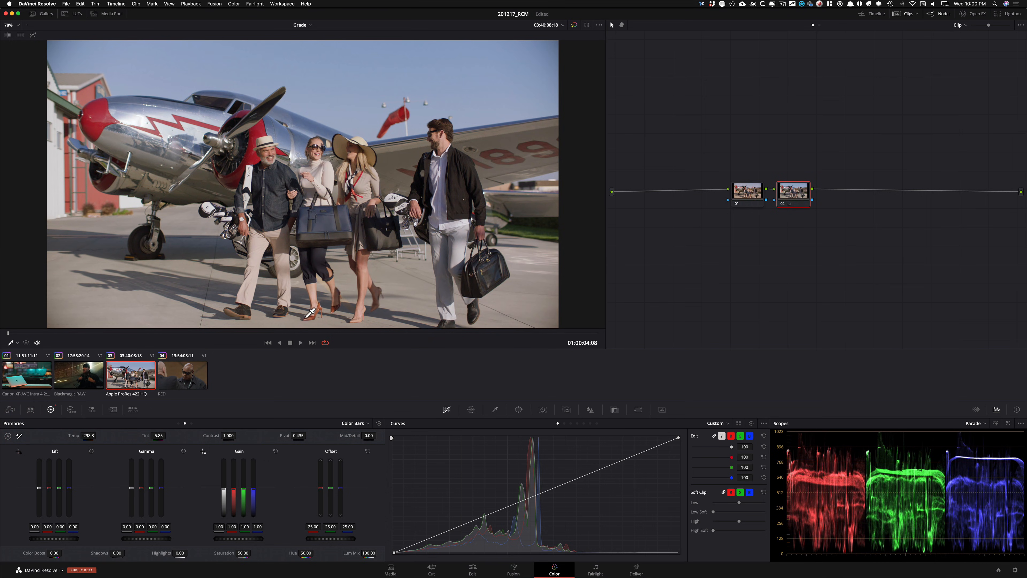
Step: Set node 01's colour temperature to 615.0 and add a parallel node beneath it
left_click(747, 191)
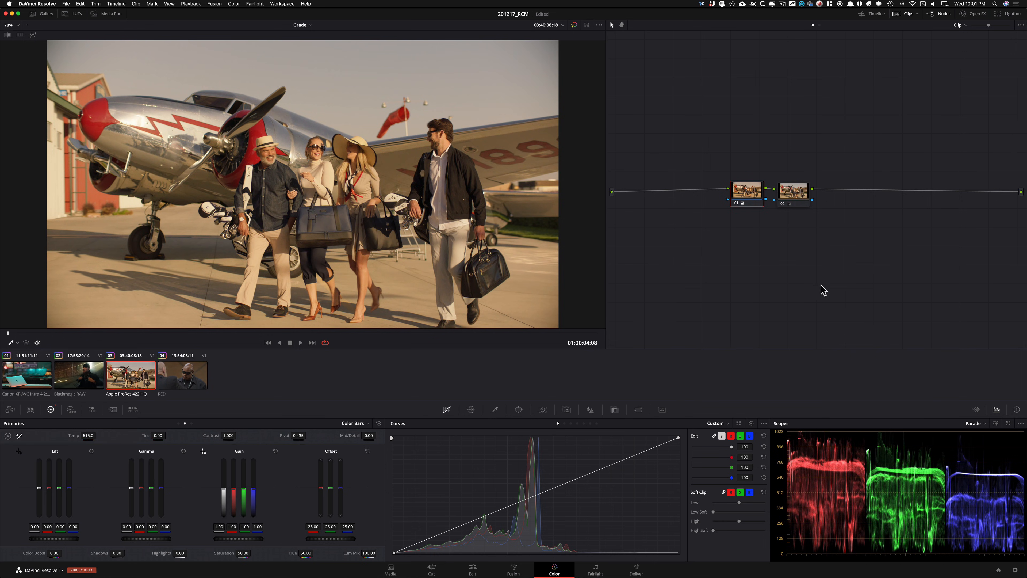
key("alt+p")
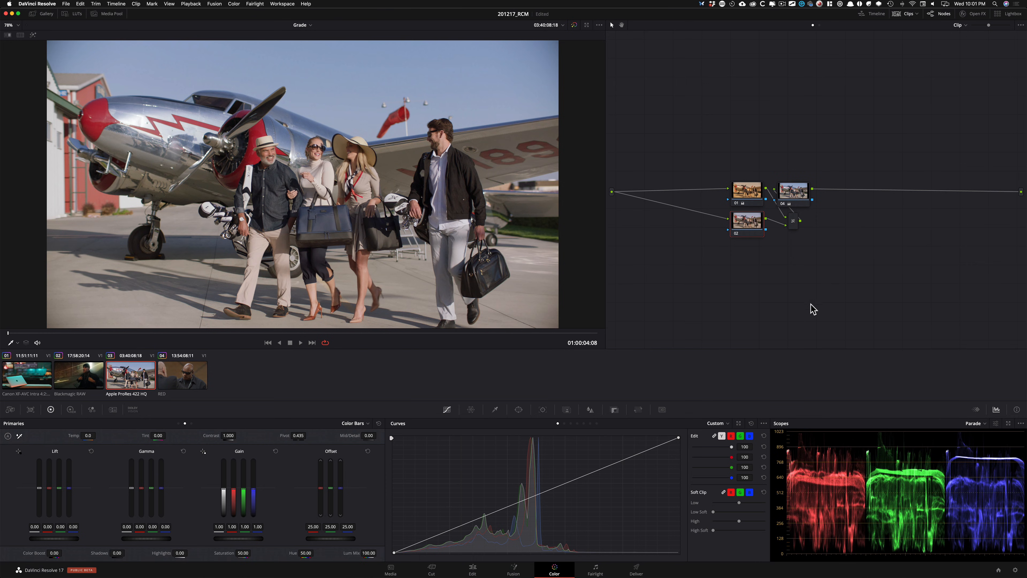
Step: Key the bright areas on the new parallel node by luminance, with low at 65.1 and low softness at 26.0, checking the highlight view
key("q")
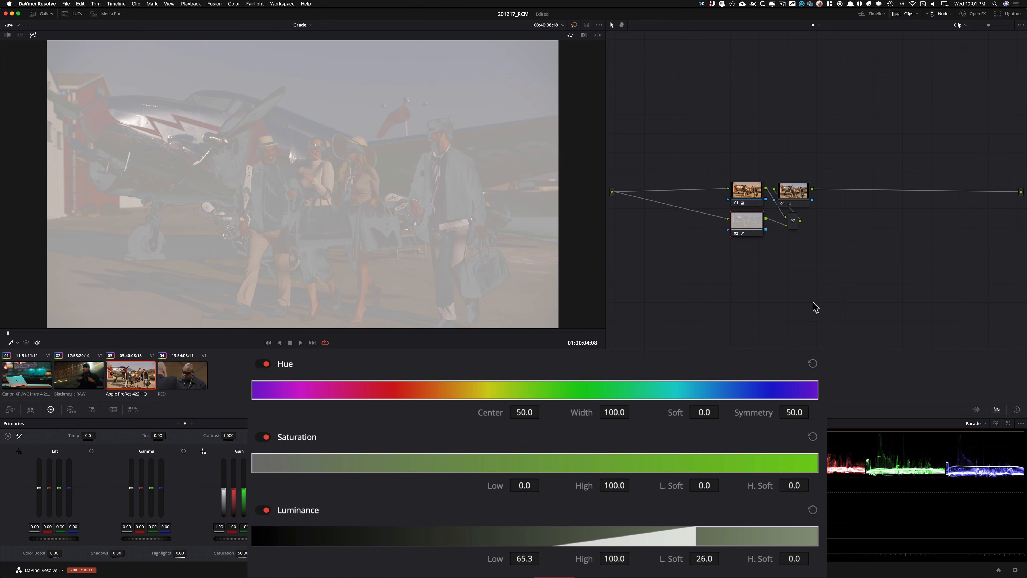
key("shift+h")
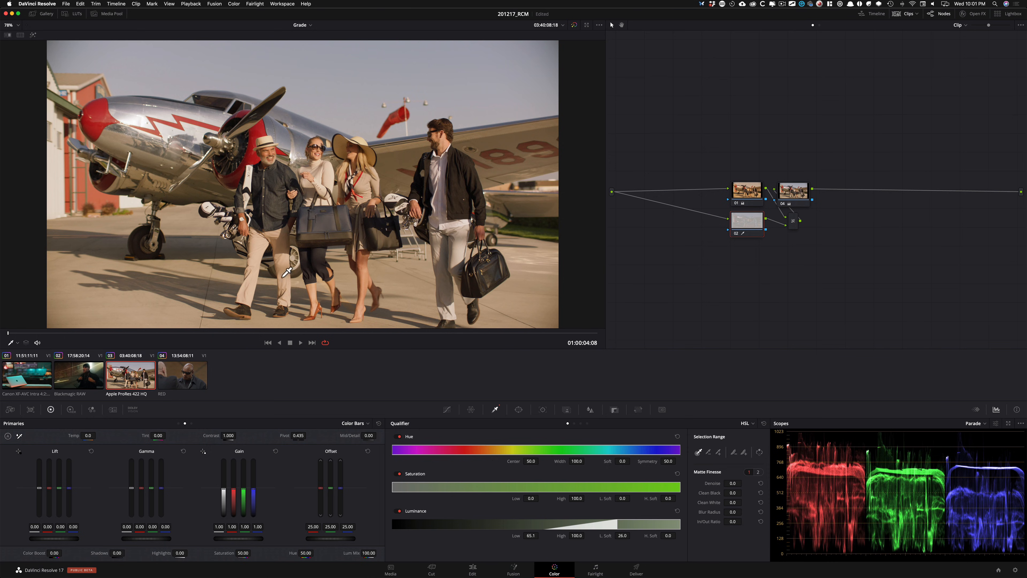
Step: Turn parallel nodes 01 and 02 off and on together to compare the plane shot, leaving node 02 selected
left_click_drag(703, 158, 751, 252)
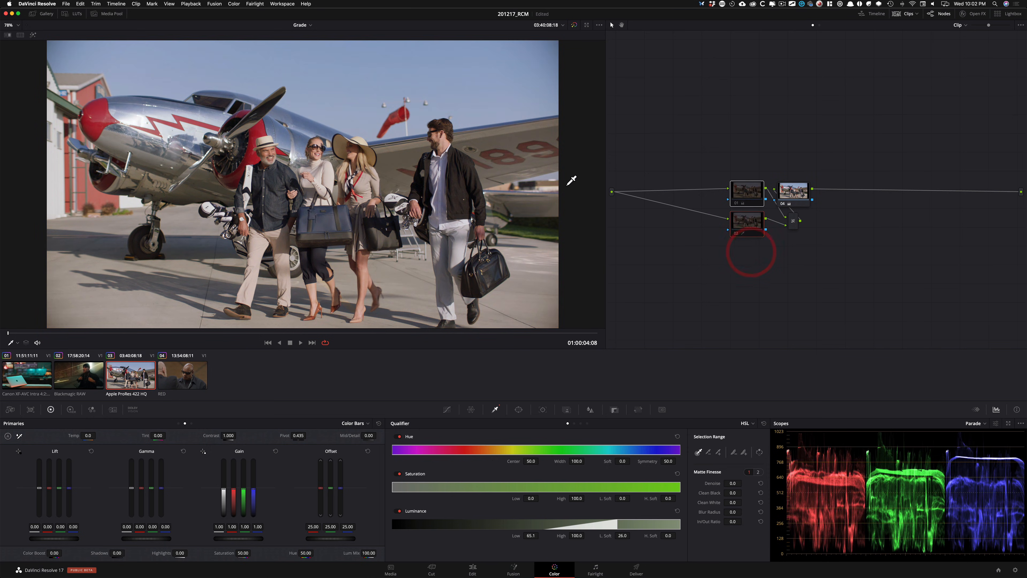
key("super+d")
left_click(716, 255)
left_click(736, 223)
key("super+d")
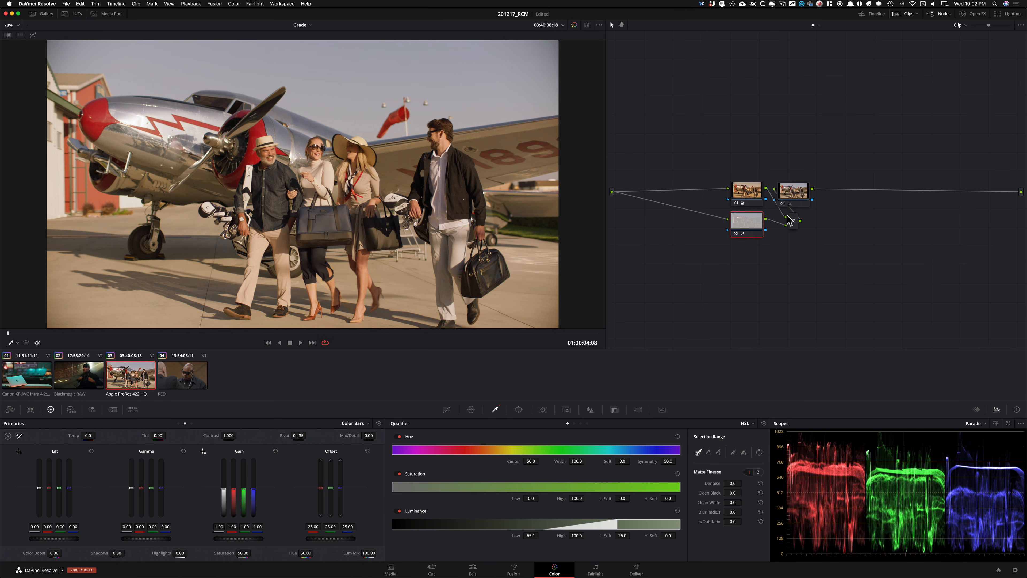
Step: Glance at the RED clip, return to the Apple ProRes clip, and show its Color Warper while moving further through the shot
left_click(201, 383)
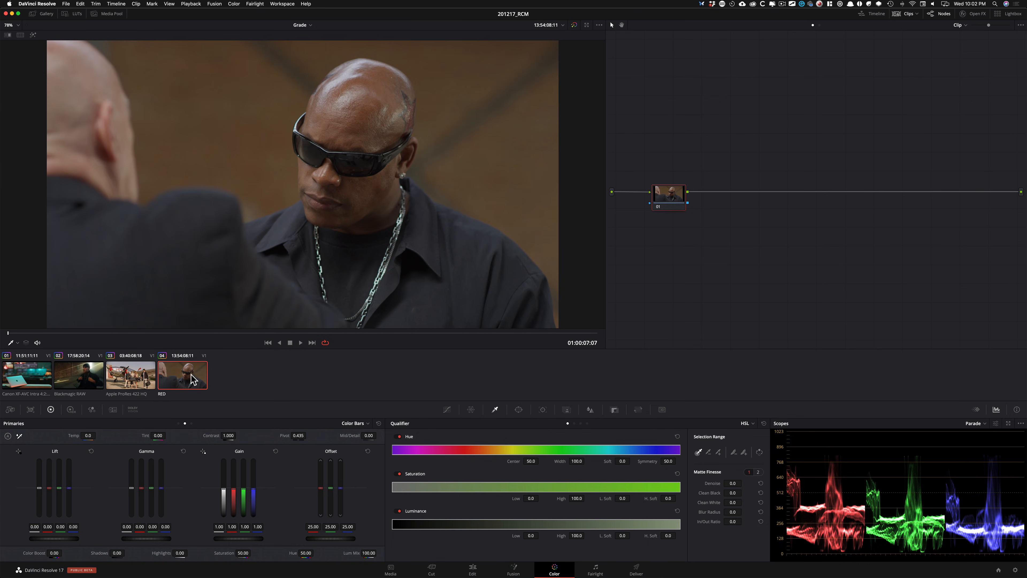
left_click(132, 377)
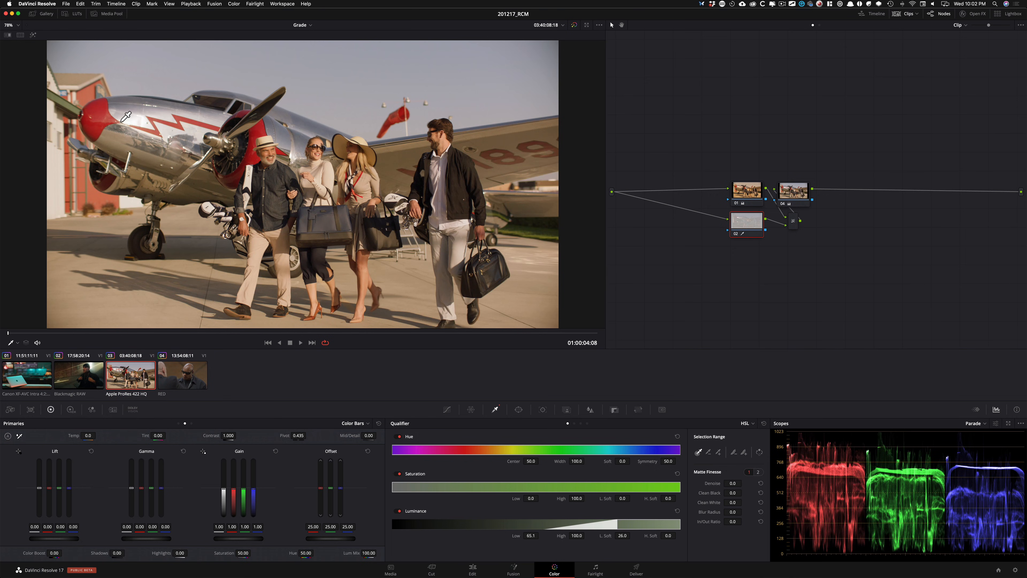
left_click(471, 410)
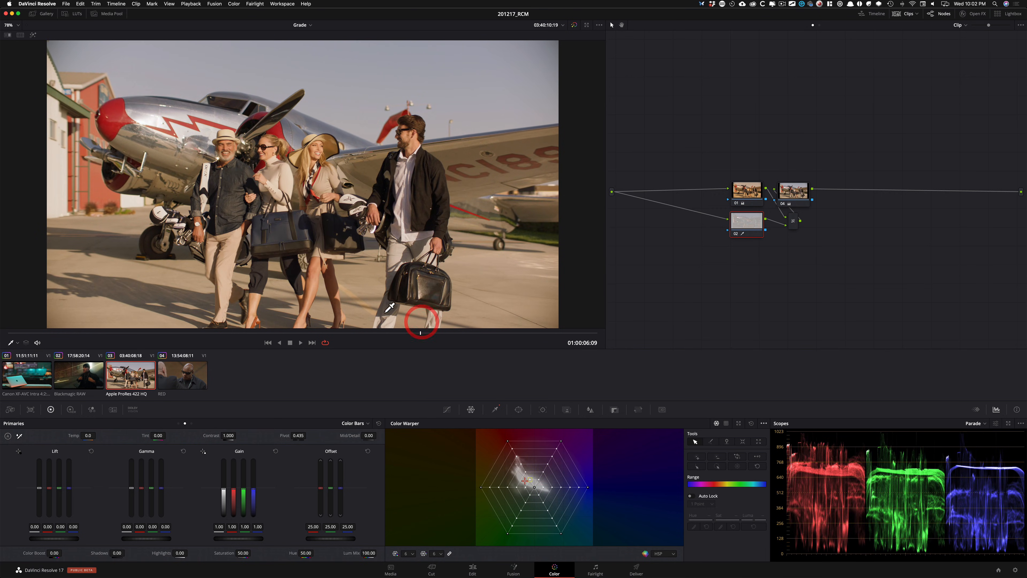
left_click_drag(420, 333, 487, 334)
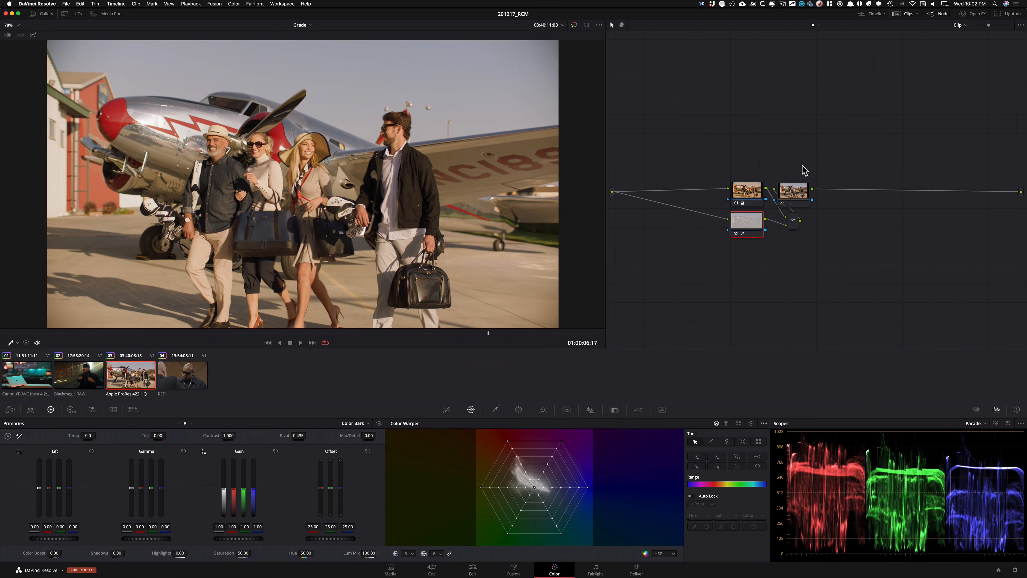
Step: Move partway into the RED clip and set its Camera Raw decoding to use Clip settings
left_click(194, 377)
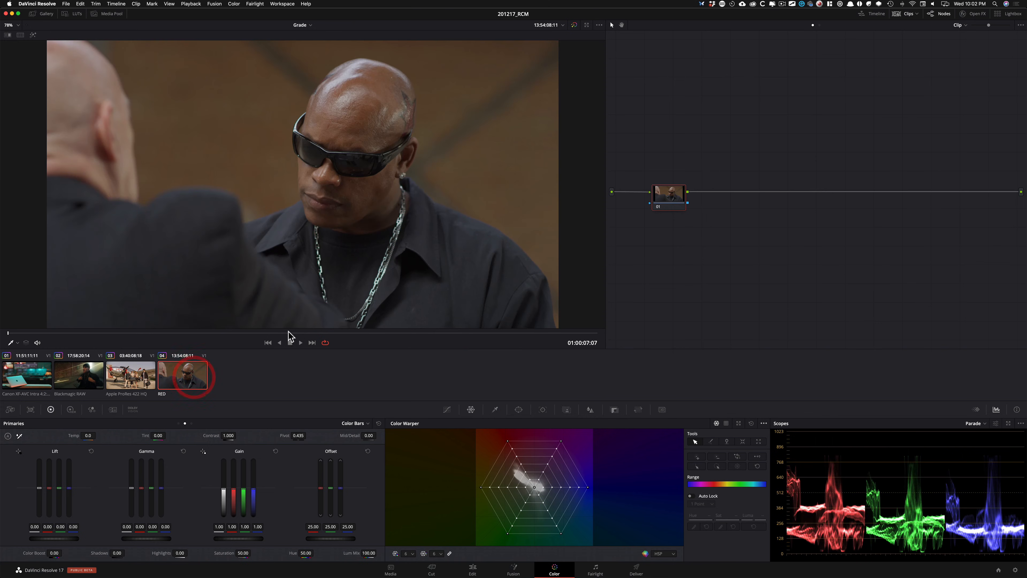
left_click_drag(87, 341, 259, 343)
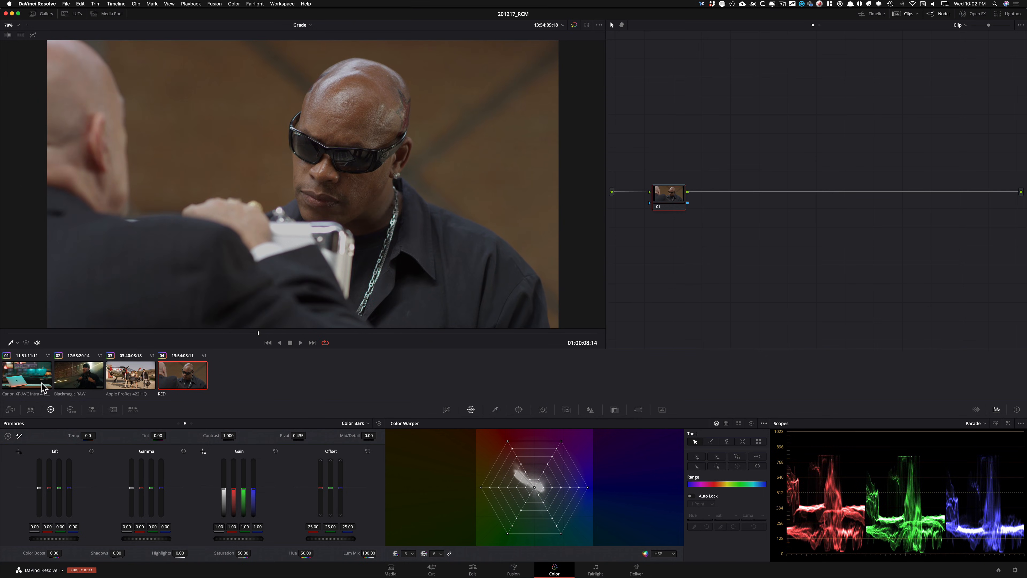
left_click(12, 411)
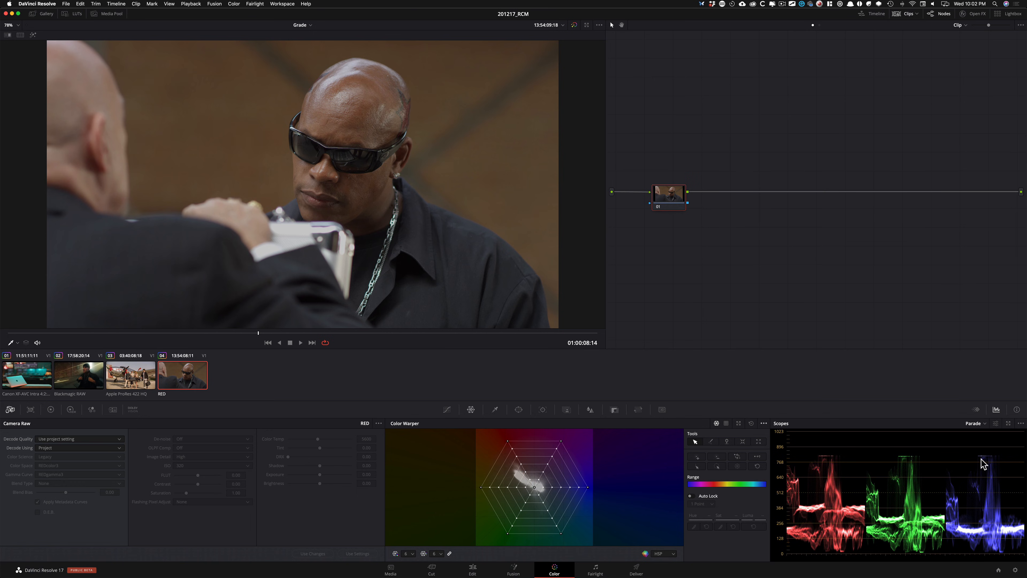
left_click(72, 448)
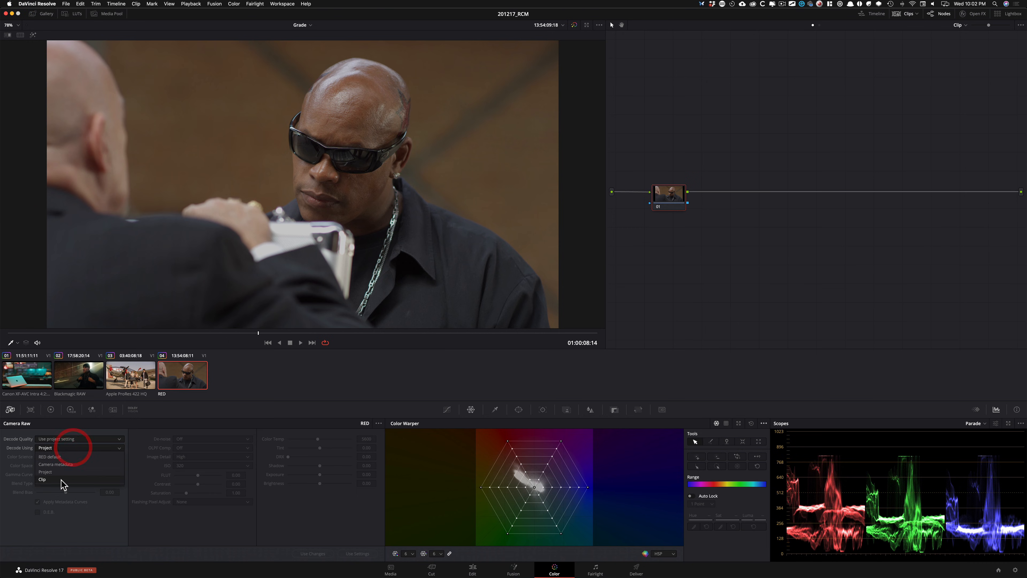
left_click(66, 478)
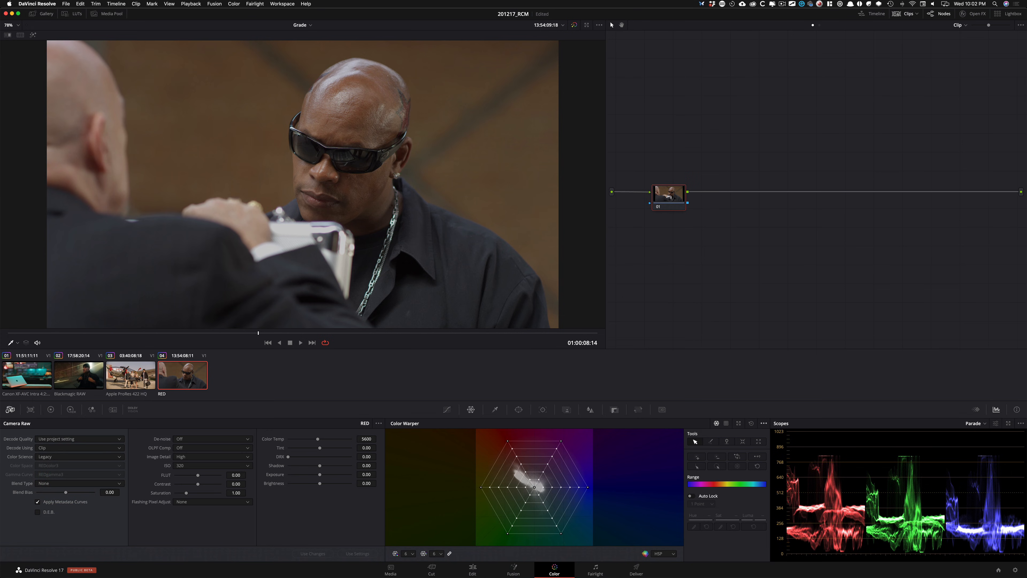
Step: Compare the RED clip's IPP2 and Legacy color science, leaving it set to IPP2
left_click(64, 457)
left_click(57, 481)
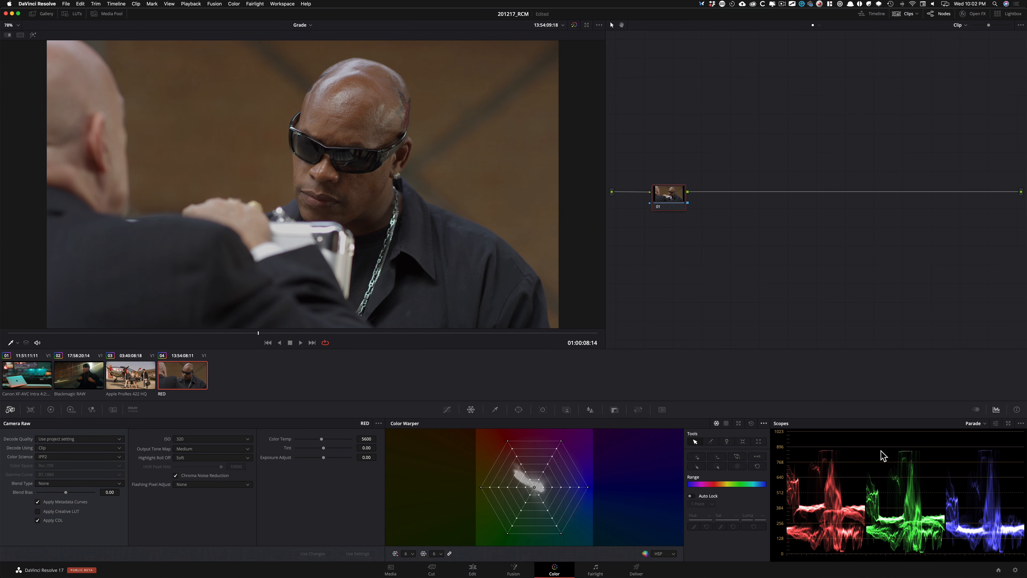
left_click(79, 456)
left_click(63, 471)
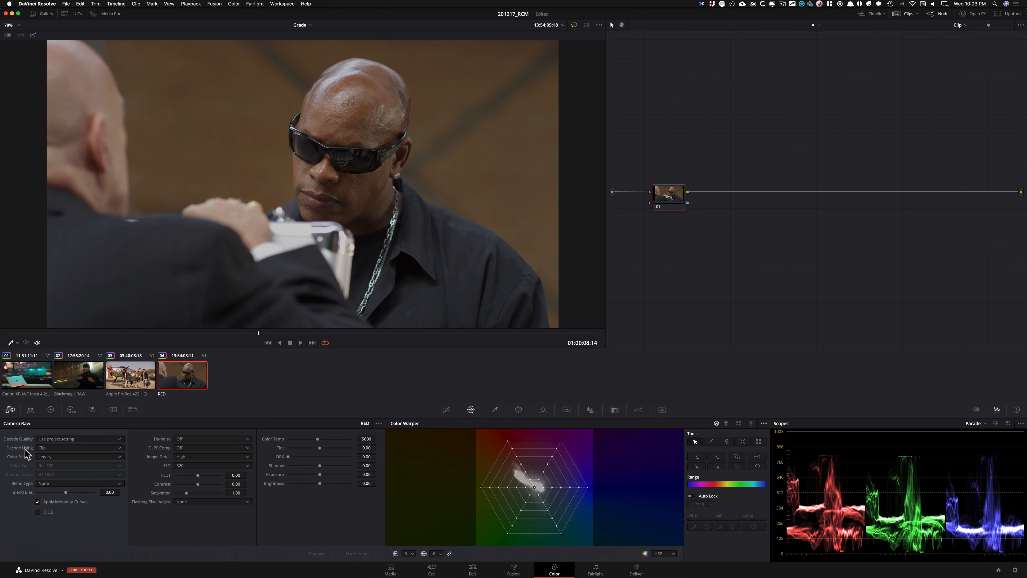
left_click(79, 456)
left_click(62, 481)
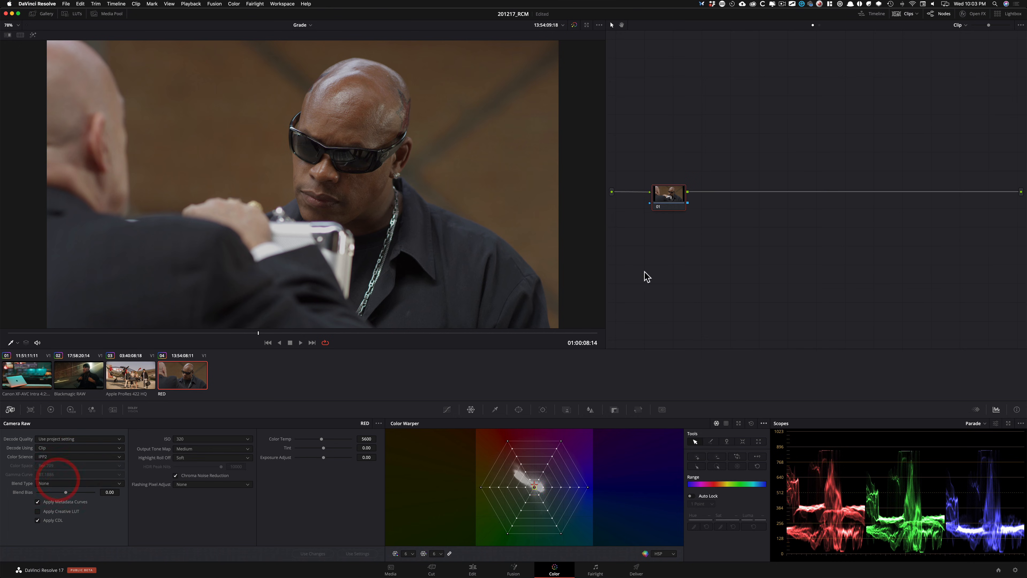
Step: Raise the Highlight zone's exposure to 1.15 with the High Dynamic Range wheels on the RED clip's node 01
left_click_drag(677, 201, 679, 201)
left_click(71, 409)
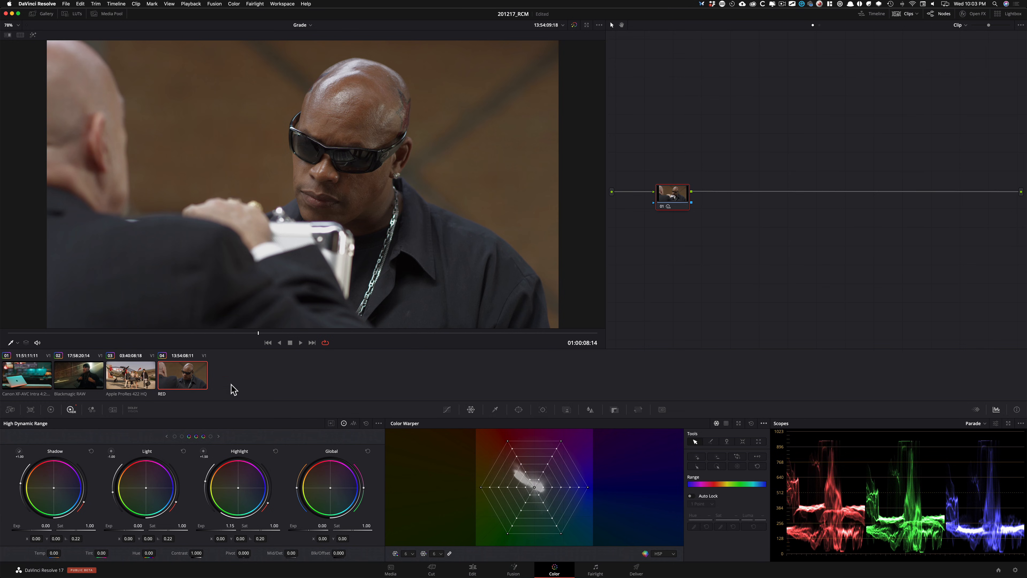
Step: Review the Canon, Blackmagic RAW, Apple ProRes and RED shots by switching back and forth between them
left_click(31, 379)
left_click(79, 381)
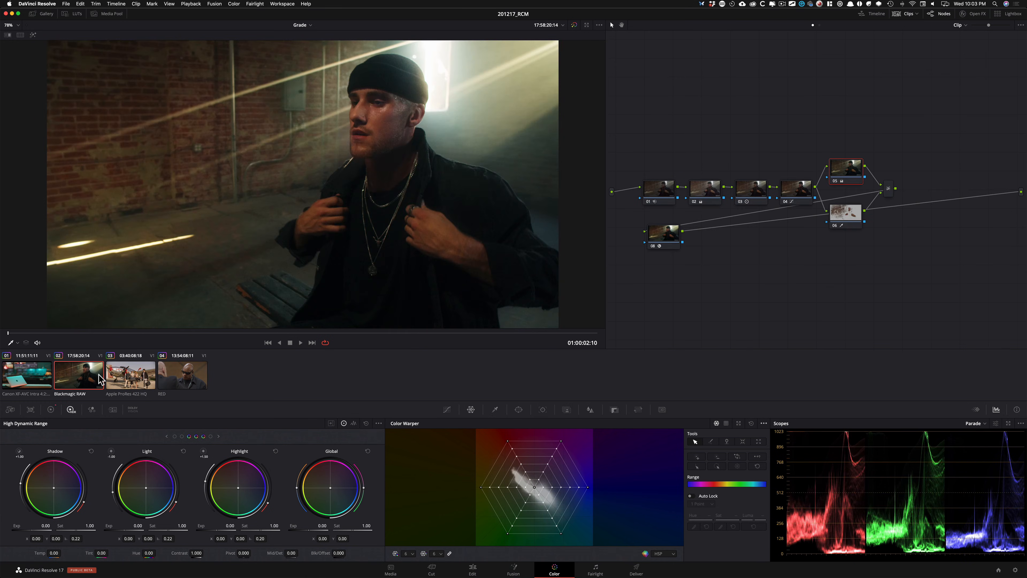
left_click(132, 380)
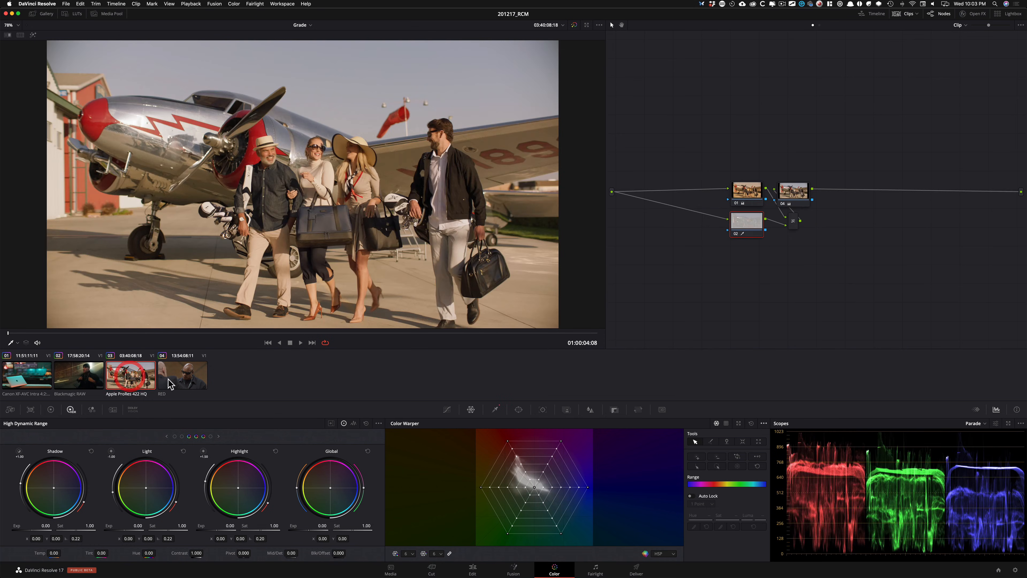
left_click(170, 387)
left_click(120, 378)
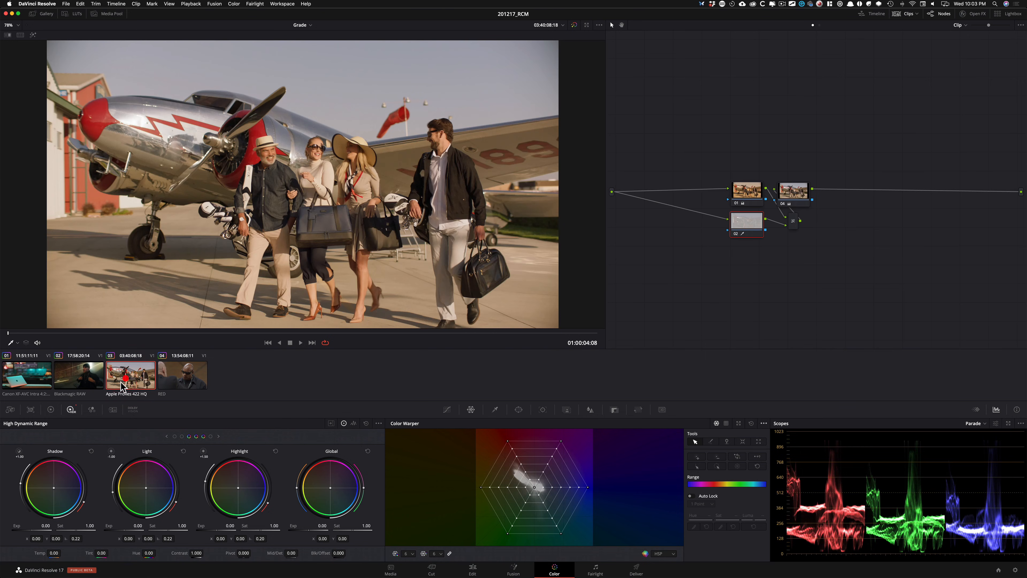
left_click(79, 379)
left_click(45, 378)
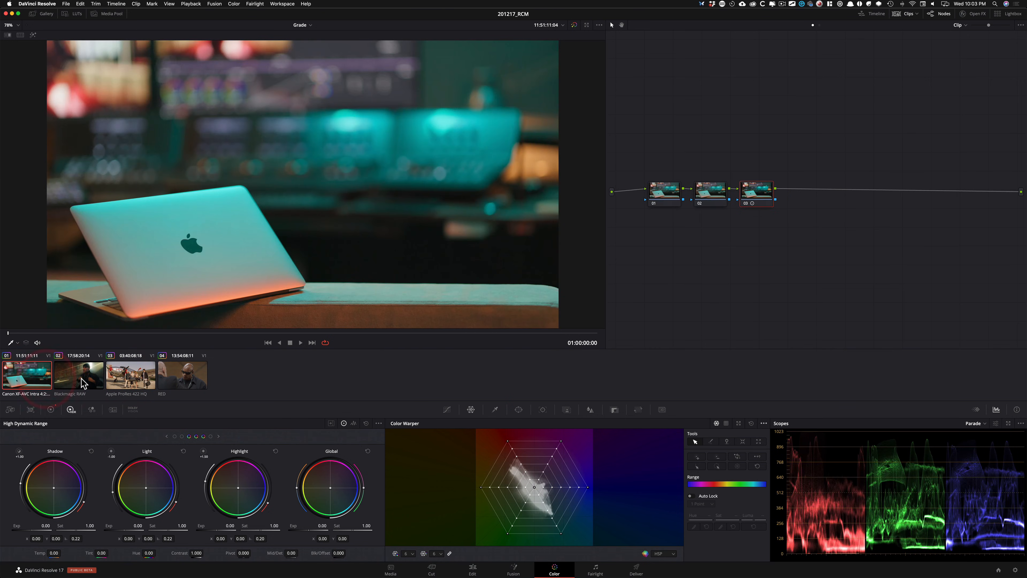
left_click(80, 379)
left_click(129, 382)
left_click(164, 378)
left_click(137, 381)
left_click(91, 379)
left_click(137, 378)
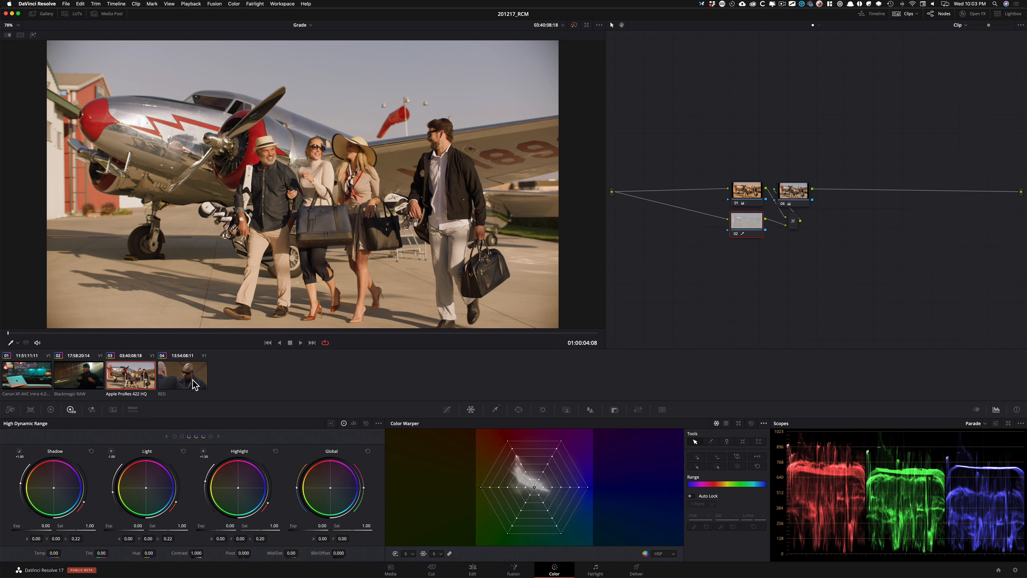